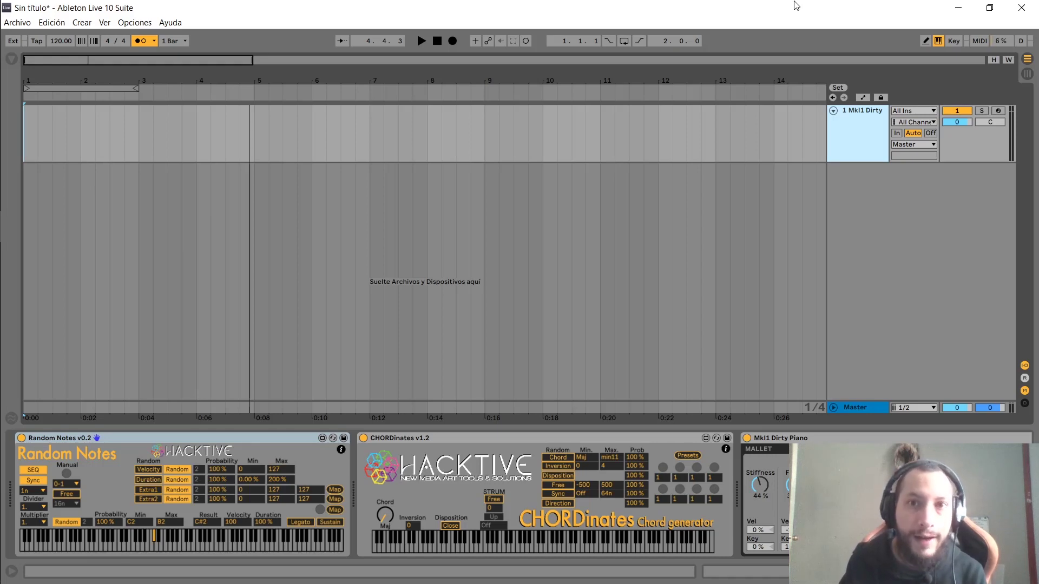
# - Turn off the CHORDinates device and briefly play the Random Notes melody alone
pyautogui.click(412, 443)
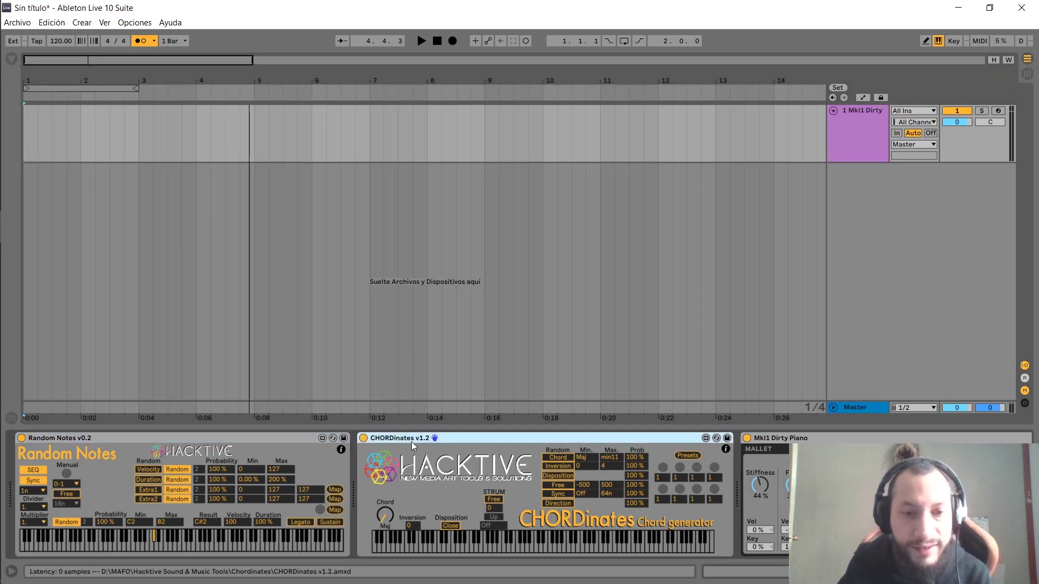
pyautogui.click(364, 439)
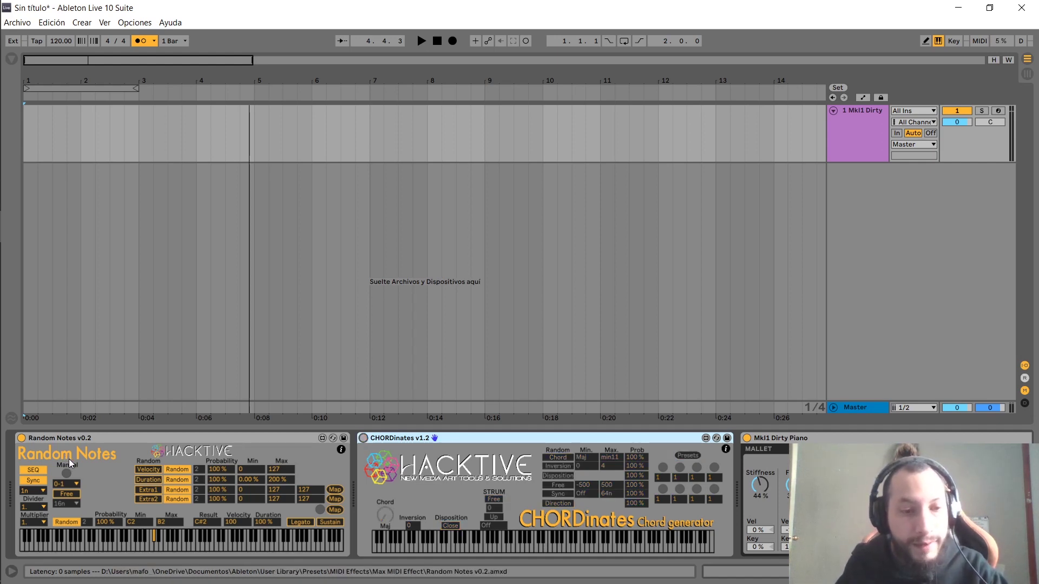
pyautogui.press('space')
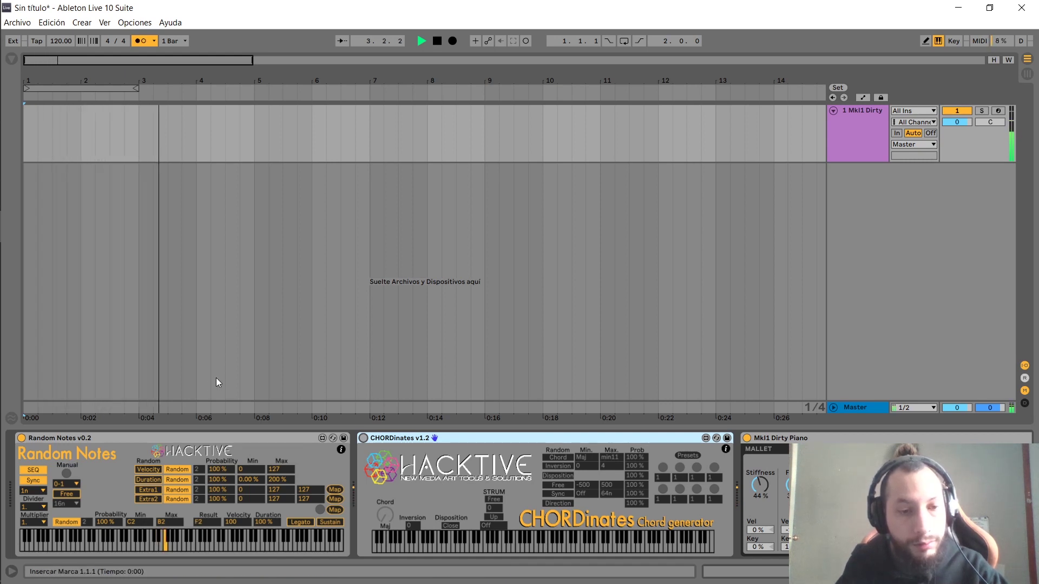
pyautogui.press('space')
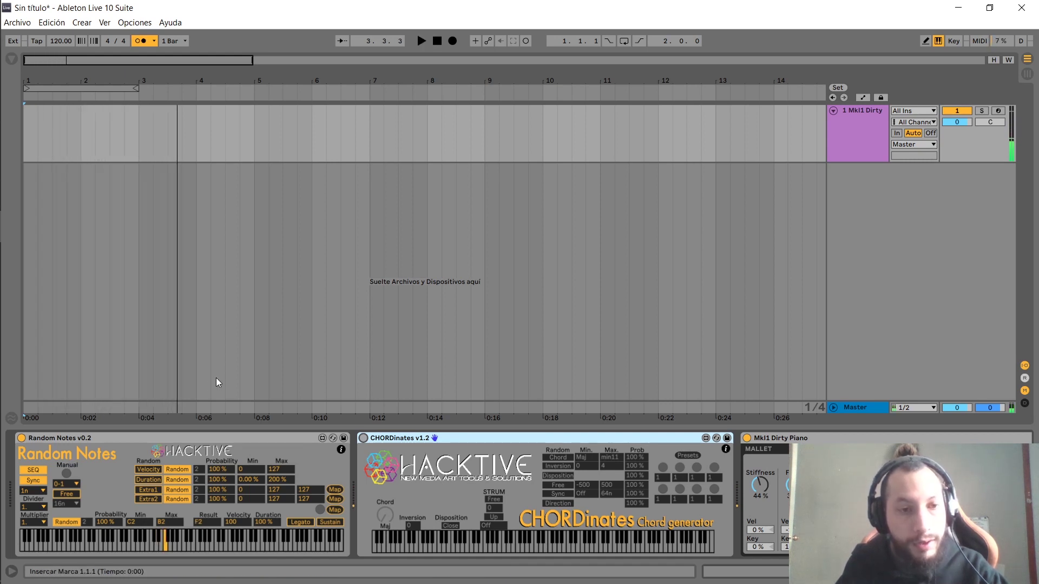
# - Re-enable CHORDinates and briefly play back to hear the notes as chords
pyautogui.click(363, 439)
pyautogui.press('space')
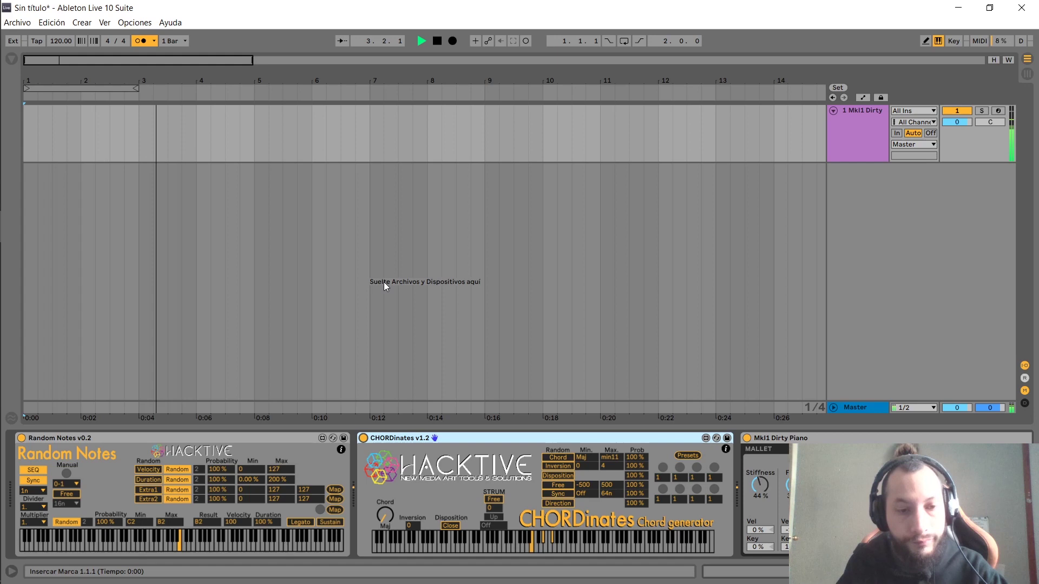
pyautogui.press('space')
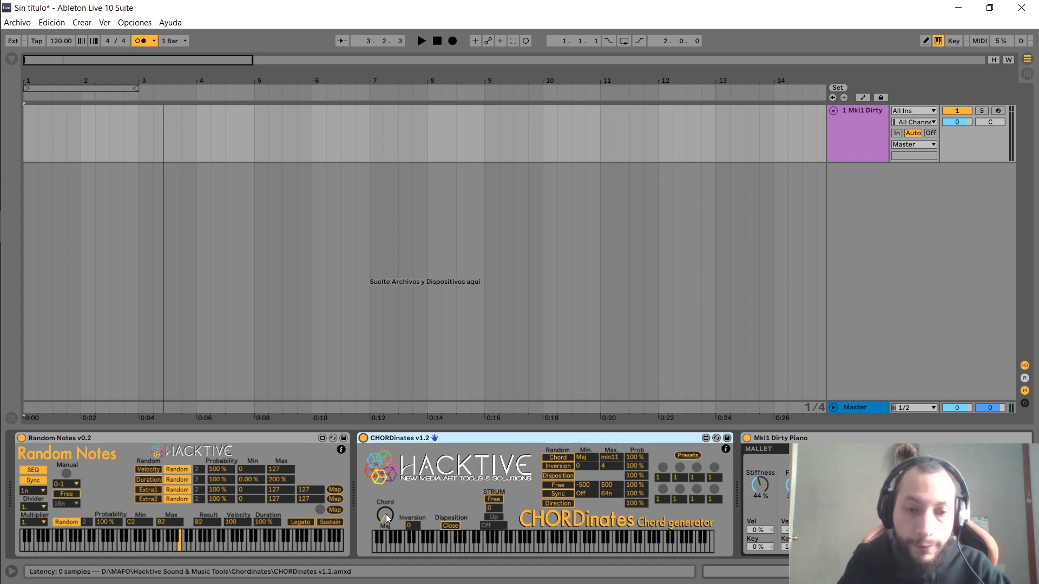
# - Audition the min11 and m7sus4 chord types, playing briefly after each change
pyautogui.moveTo(387, 518); pyautogui.dragTo(387, 460)
pyautogui.press('space')
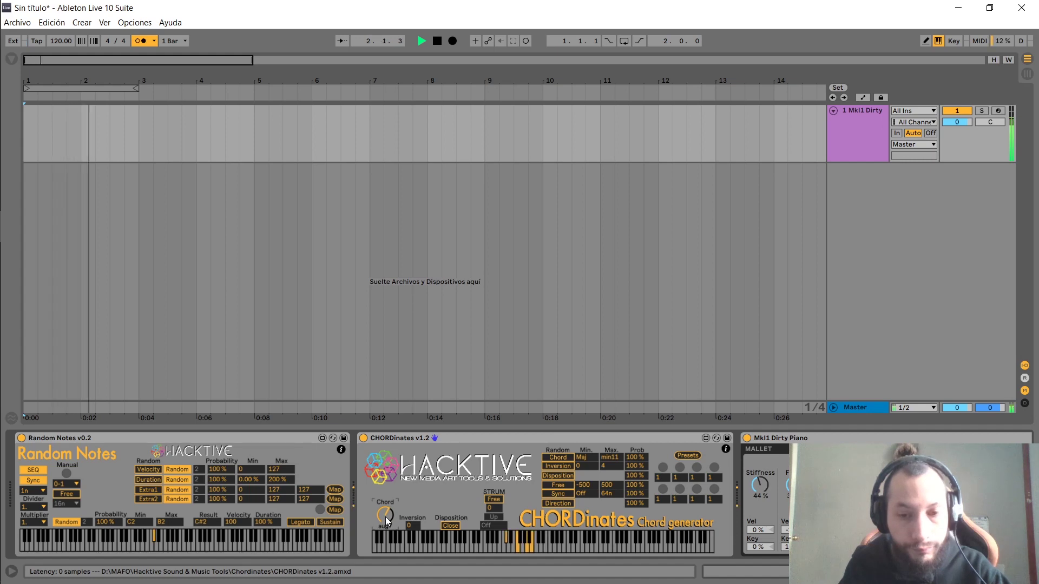
pyautogui.press('space')
pyautogui.moveTo(386, 521)
pyautogui.mouseDown()
pyautogui.moveTo(387, 511)
pyautogui.moveTo(387, 533)
pyautogui.mouseUp()
pyautogui.press('space')
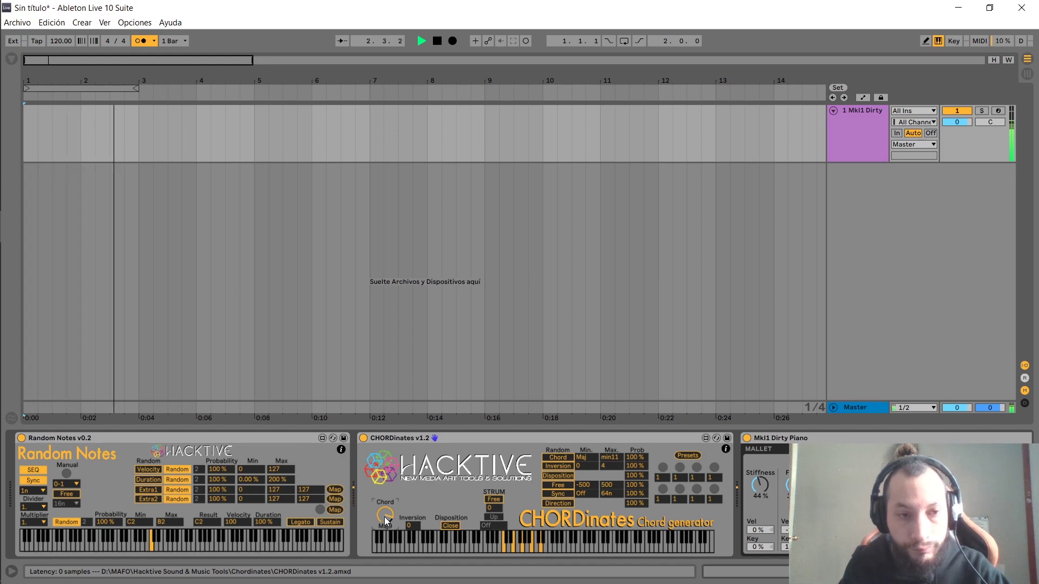
pyautogui.press('space')
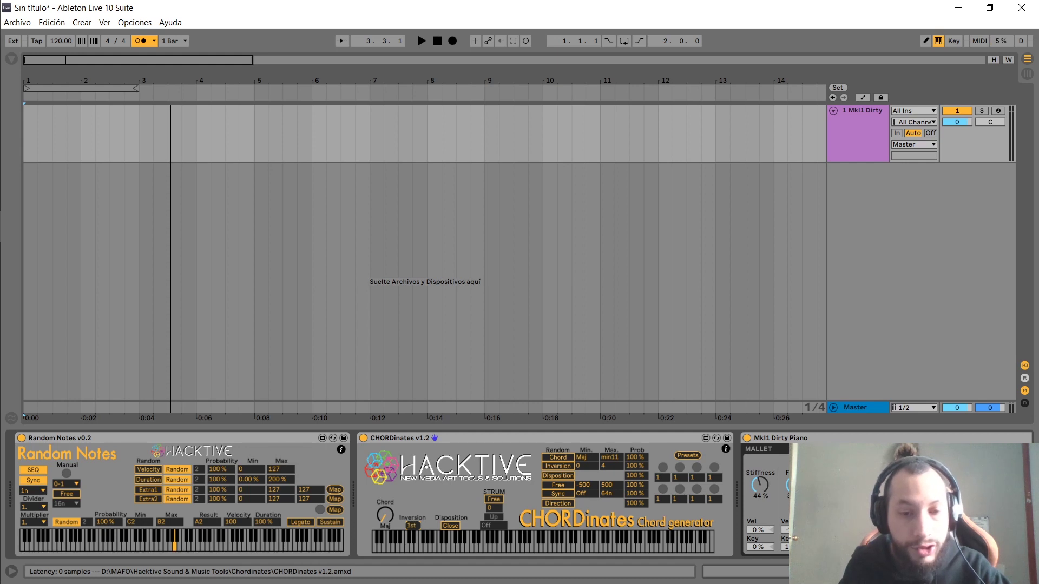
# - Change the chord inversion from 1st to 2nd and replay to hear it
pyautogui.press('space')
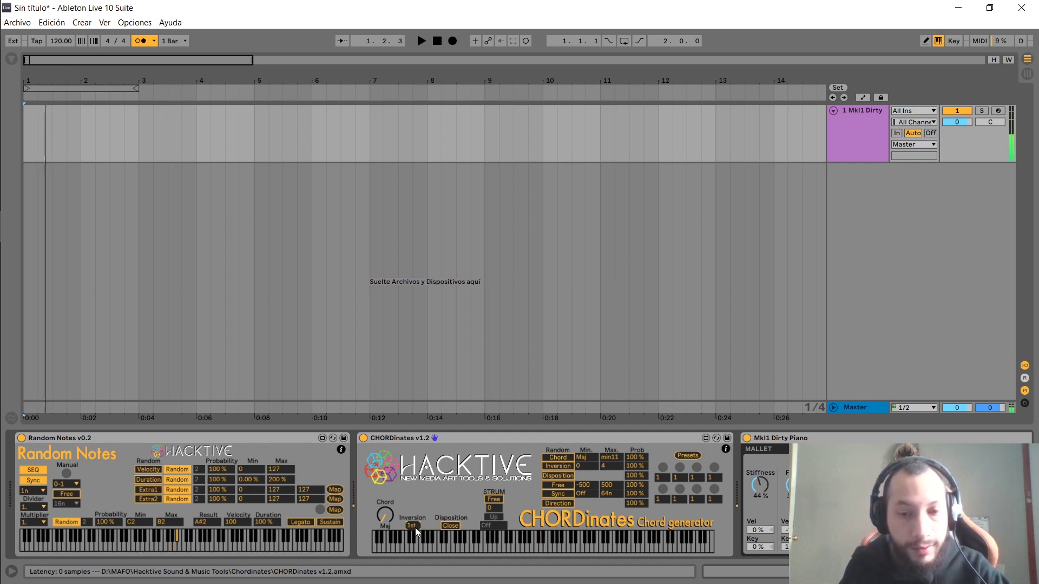
pyautogui.moveTo(417, 530); pyautogui.dragTo(416, 538)
pyautogui.press('space')
pyautogui.press('space')
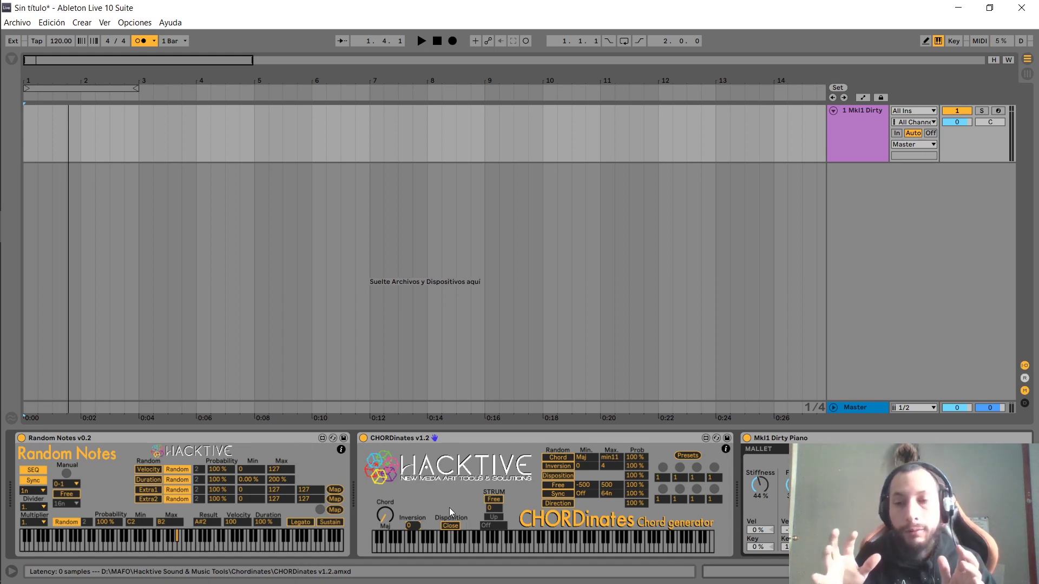
pyautogui.press('space')
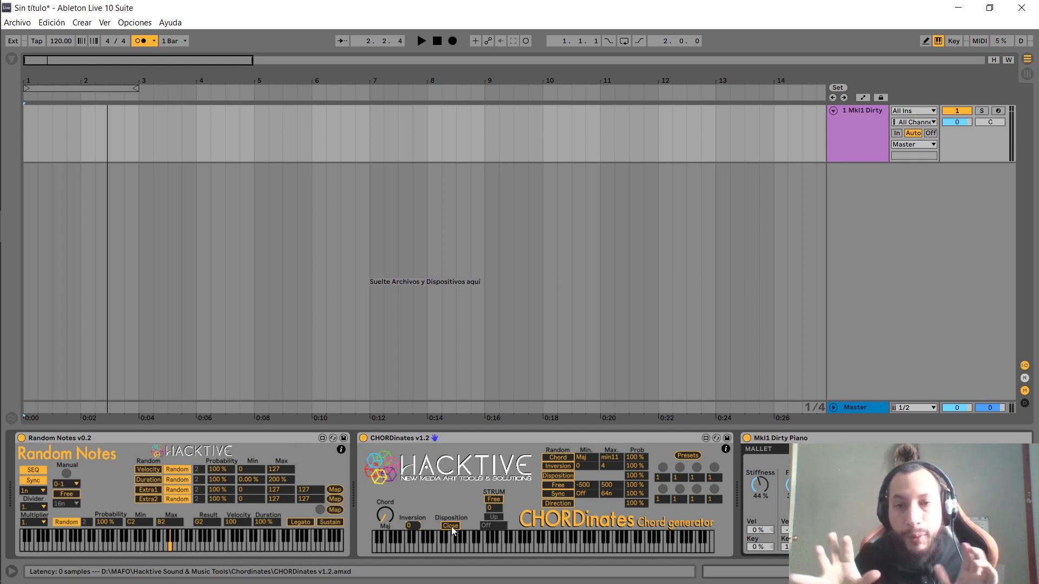
# - Switch the chord disposition to Open and start playback to hear it
pyautogui.click(450, 526)
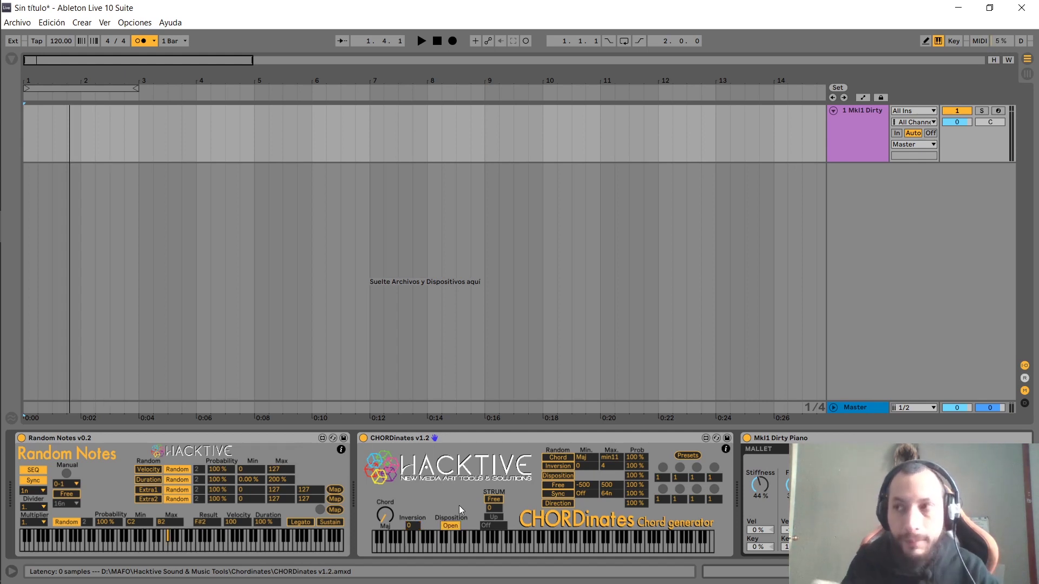
pyautogui.click(421, 41)
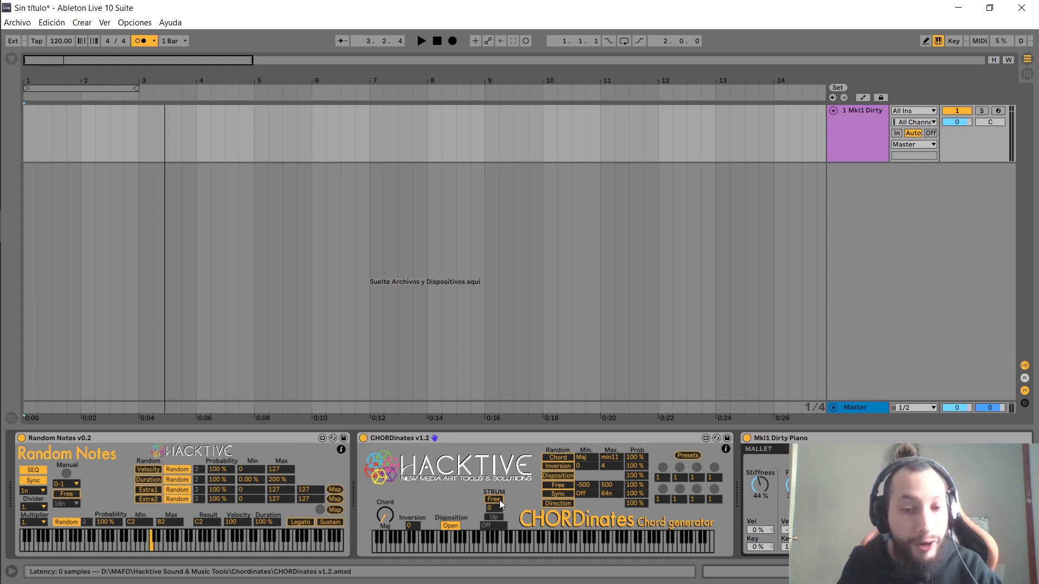
# - Keep strum mode on Free, raise the free strum time to 119, and audition it
pyautogui.click(500, 501)
pyautogui.click(501, 502)
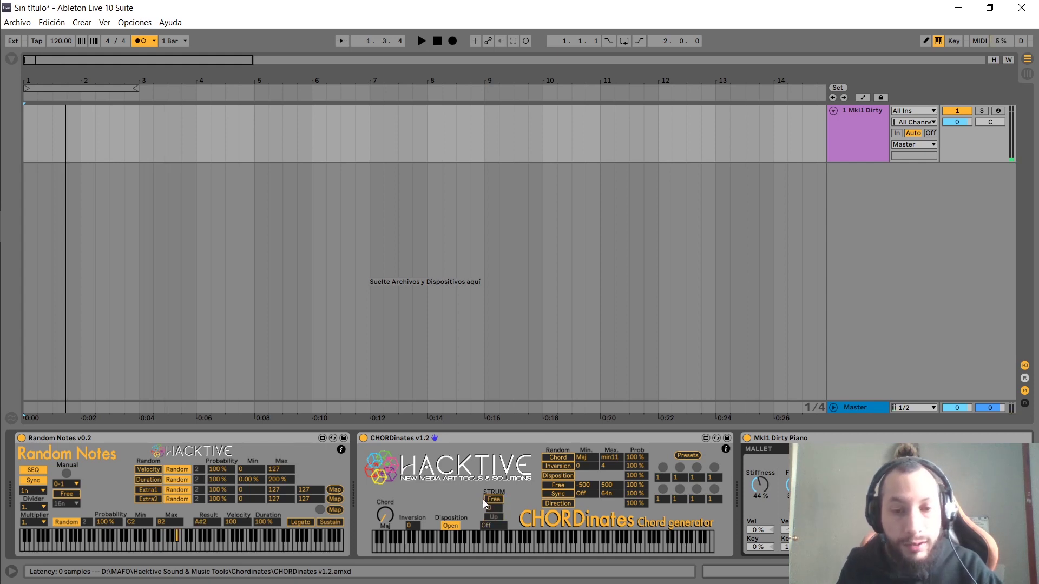
pyautogui.moveTo(495, 509); pyautogui.dragTo(495, 477)
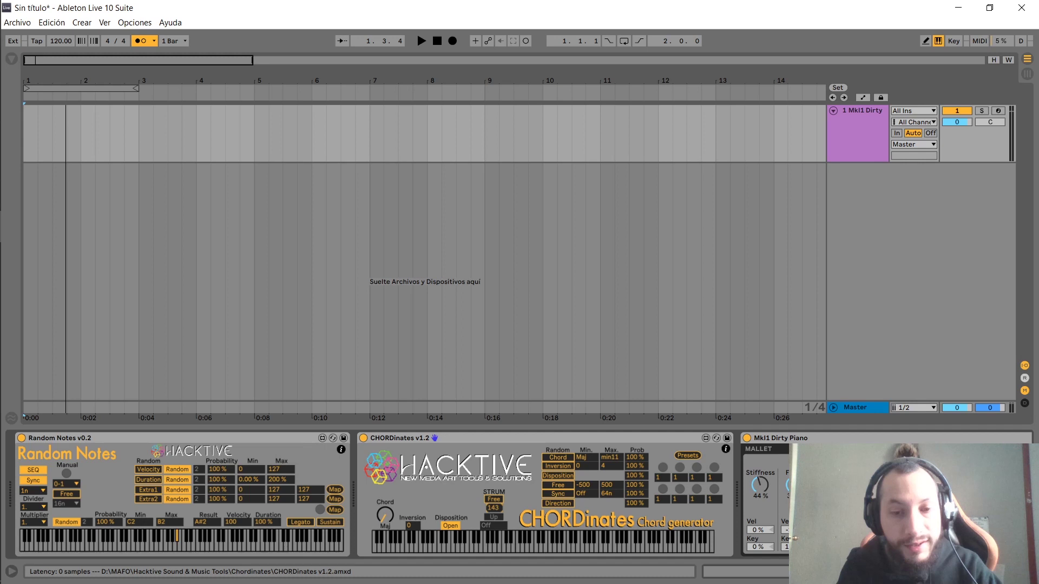
pyautogui.press('space')
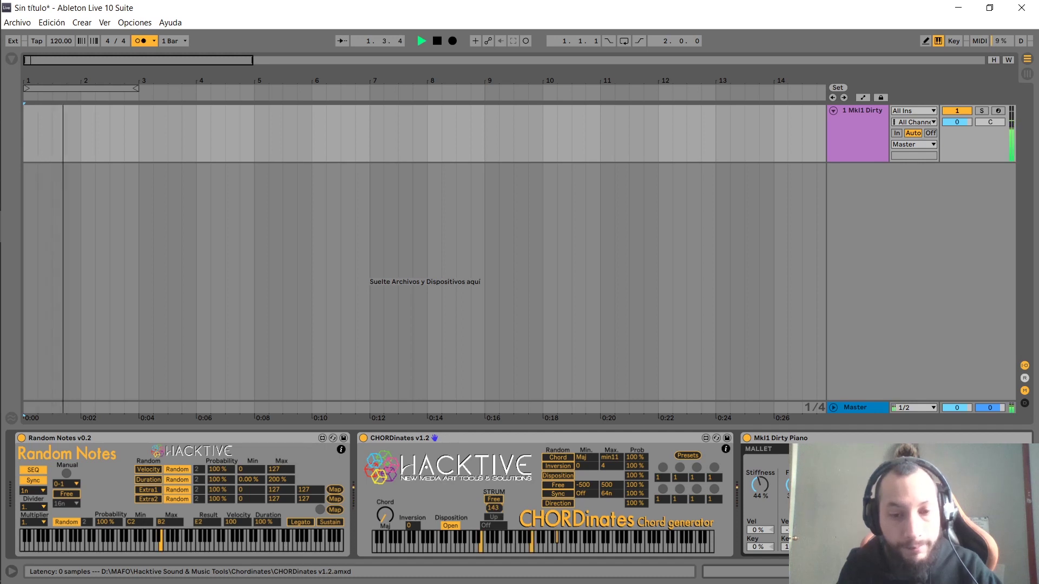
pyautogui.press('space')
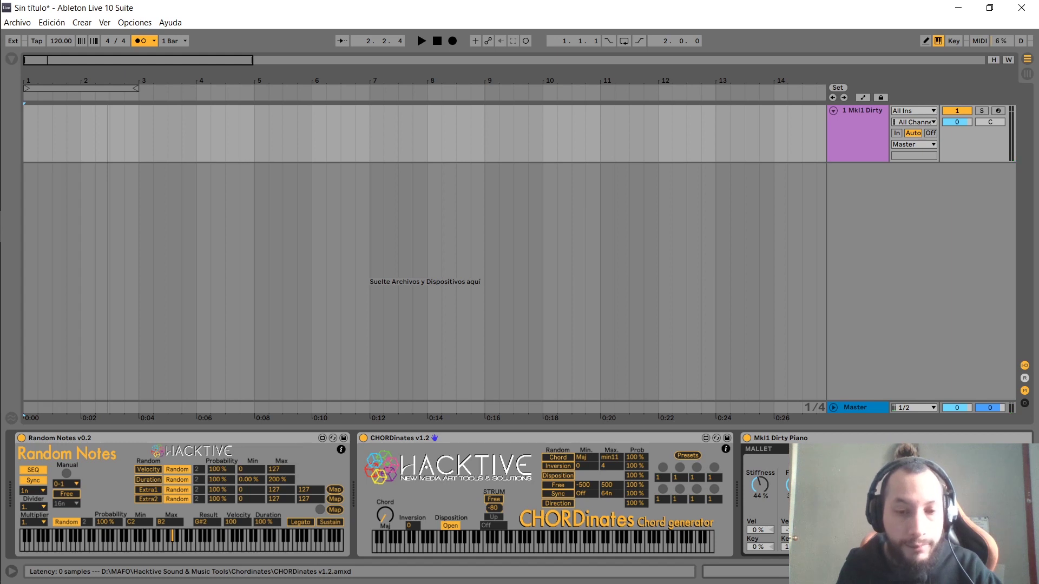
pyautogui.press('space')
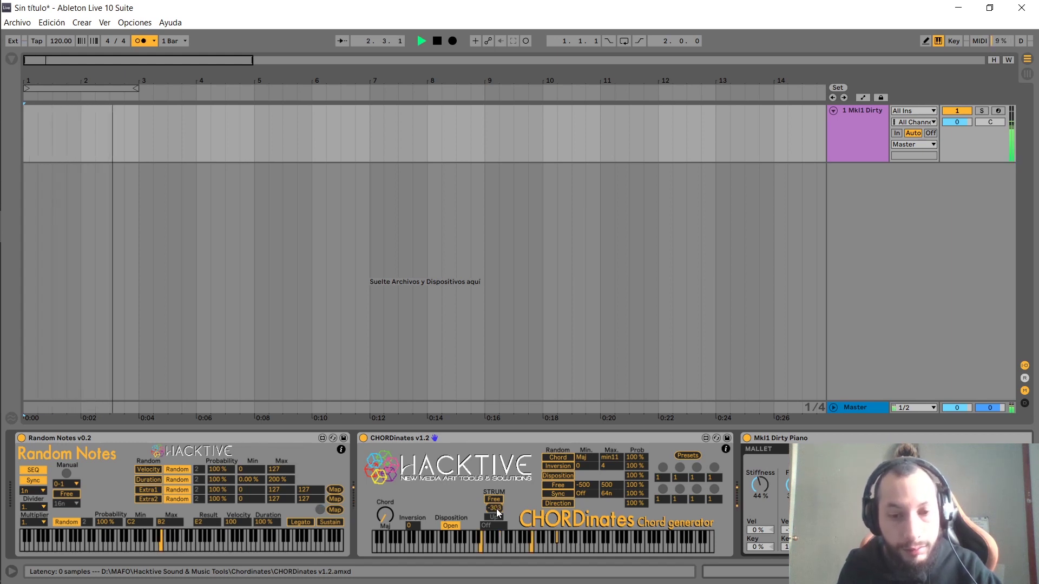
pyautogui.press('space')
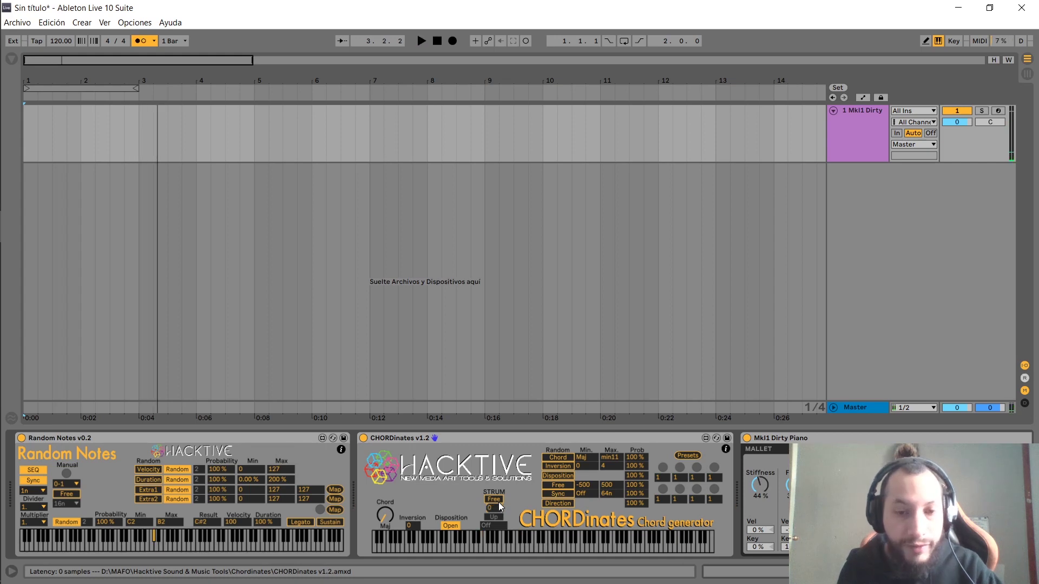
# - Set the strum mode to Sync with an 8nd division and play it back
pyautogui.moveTo(500, 505); pyautogui.dragTo(500, 521)
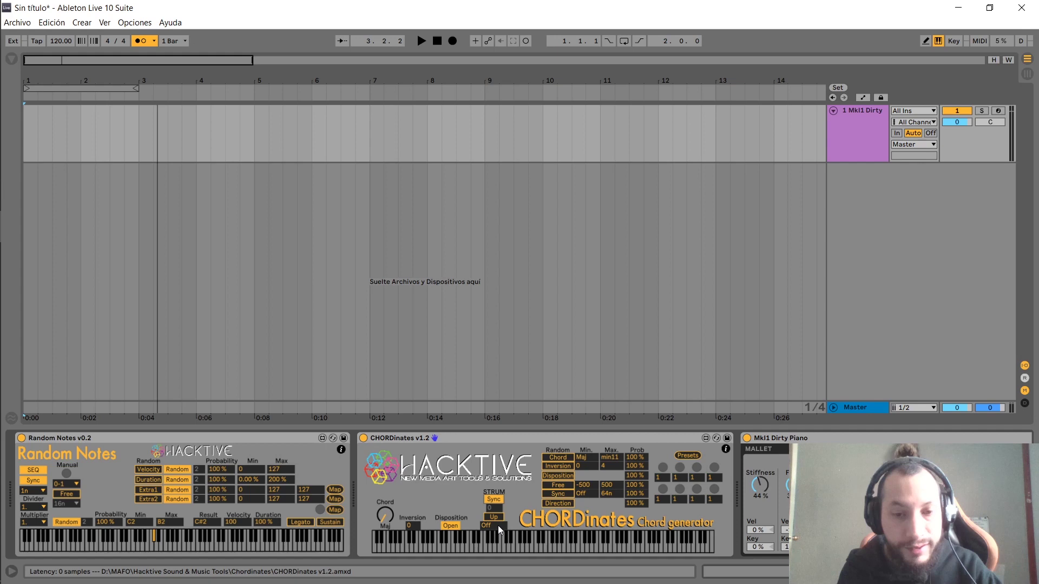
pyautogui.moveTo(500, 530); pyautogui.dragTo(500, 520)
pyautogui.press('space')
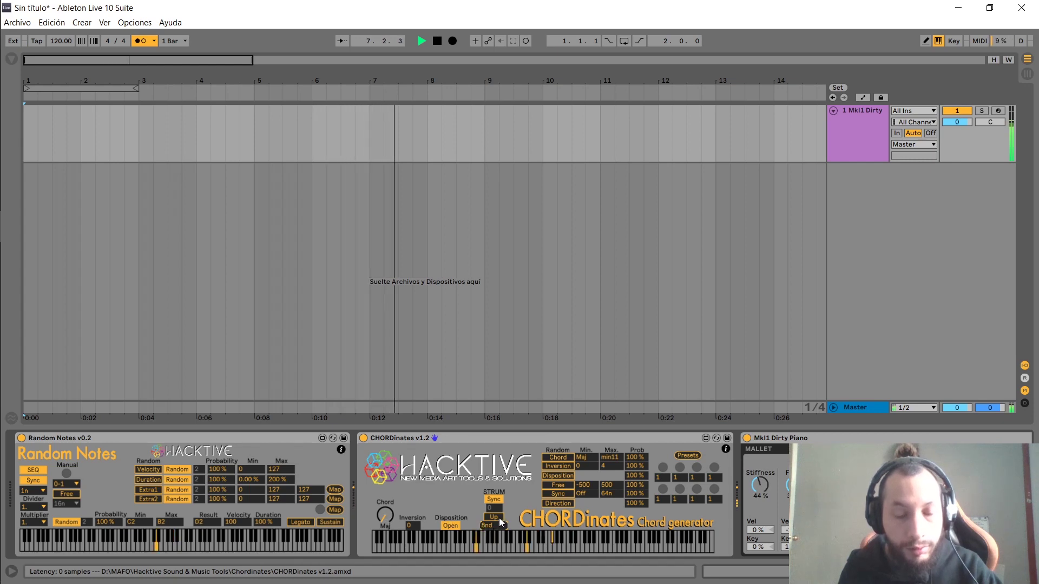
pyautogui.press('space')
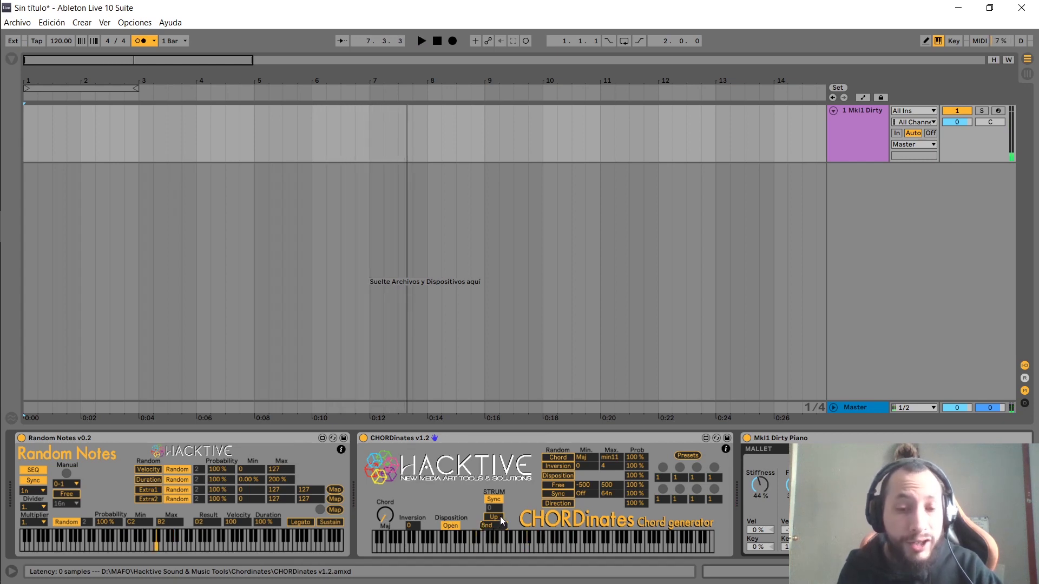
# - Try the Down strum direction during playback, then return it to Up
pyautogui.click(493, 517)
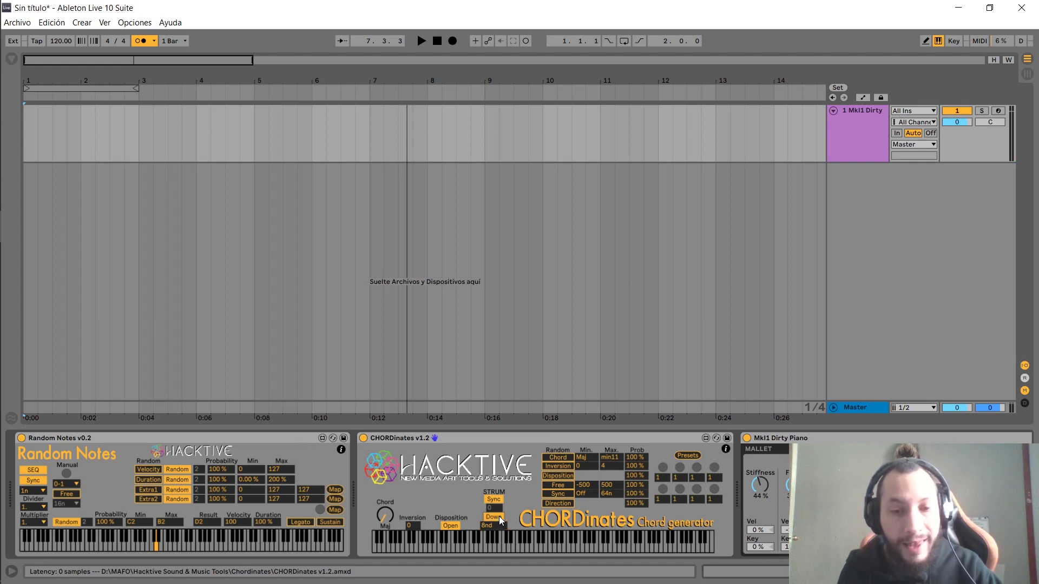
pyautogui.press('space')
pyautogui.click(494, 517)
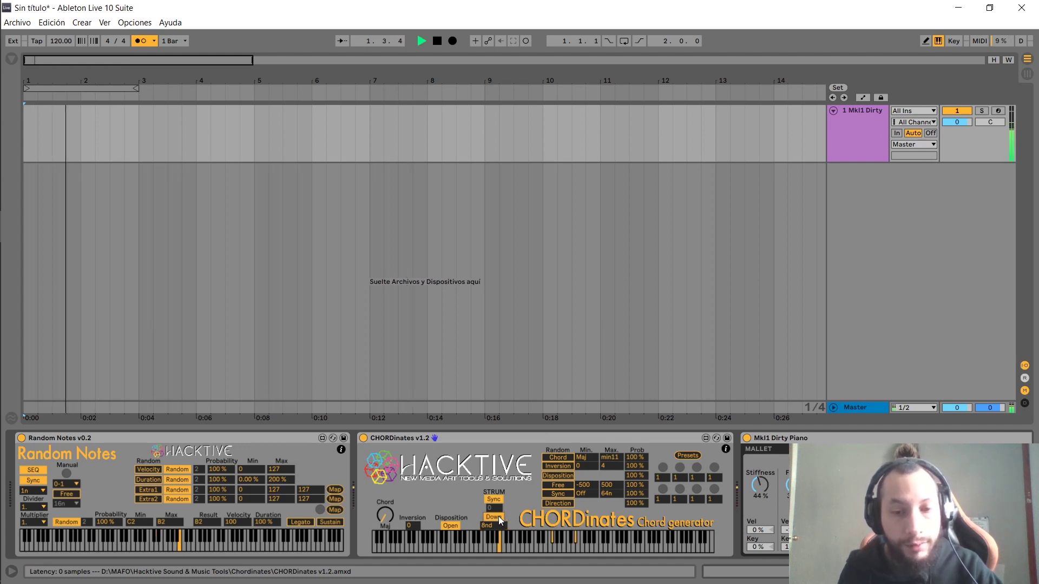
pyautogui.press('space')
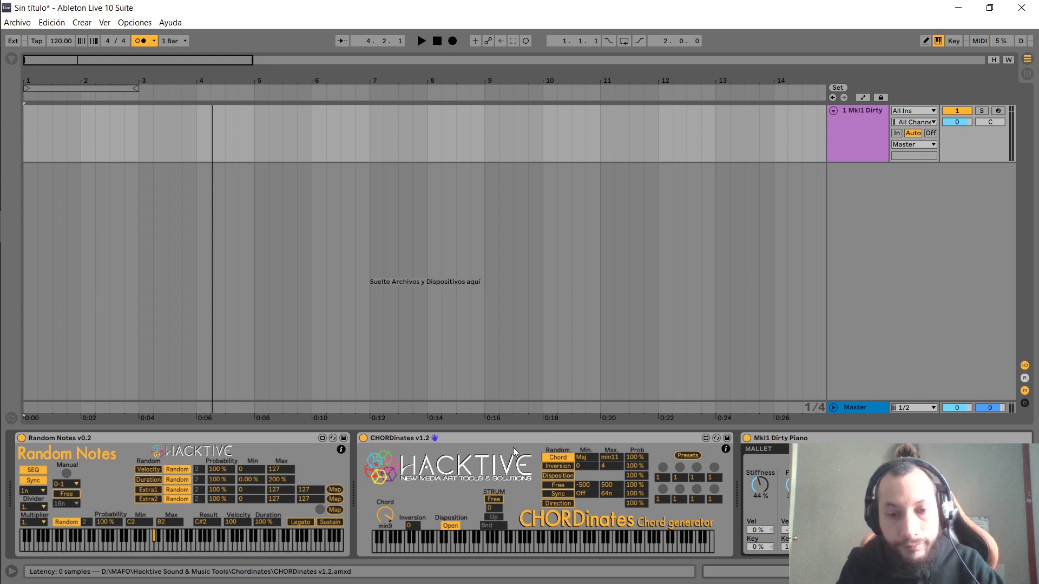
# - Play the track twice from the start to hear the randomized CHORDinates chords
pyautogui.press('space')
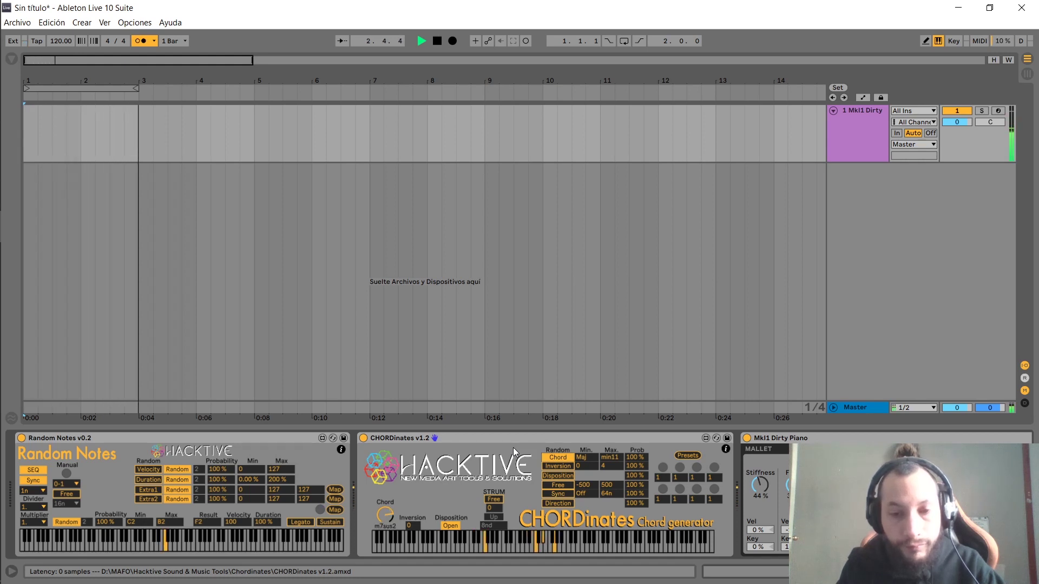
pyautogui.press('space')
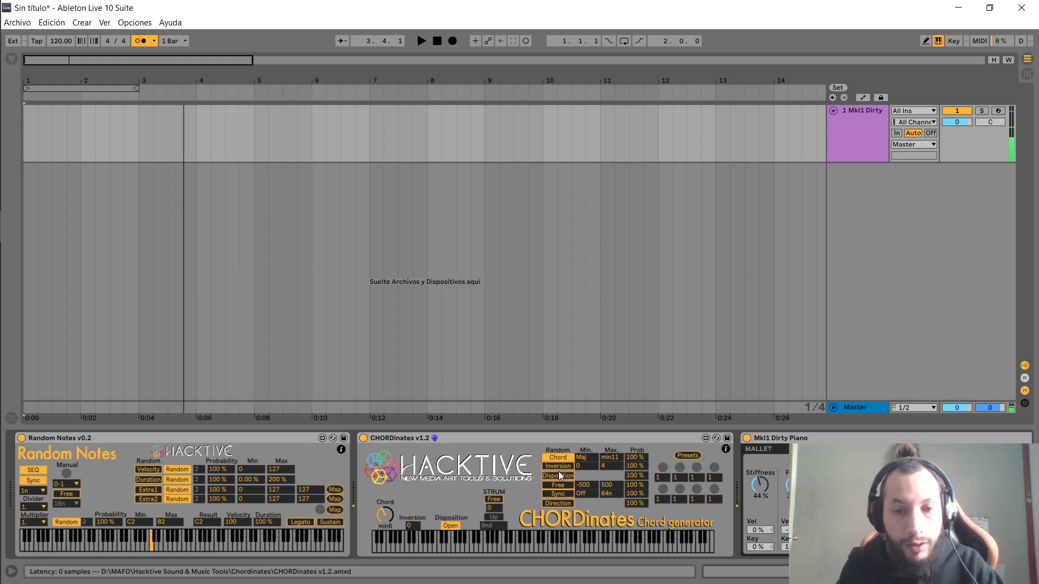
pyautogui.press('space')
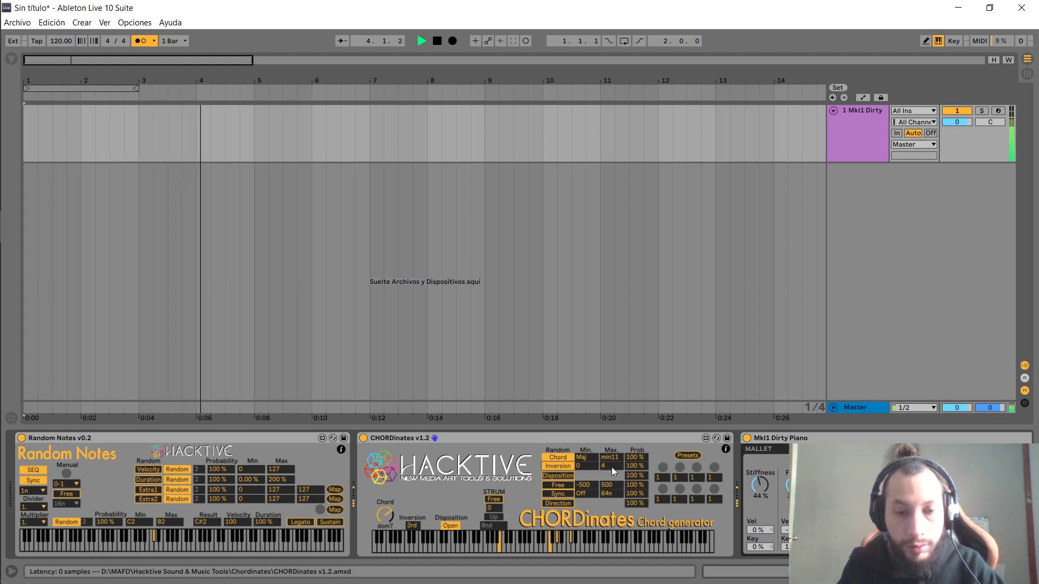
pyautogui.press('space')
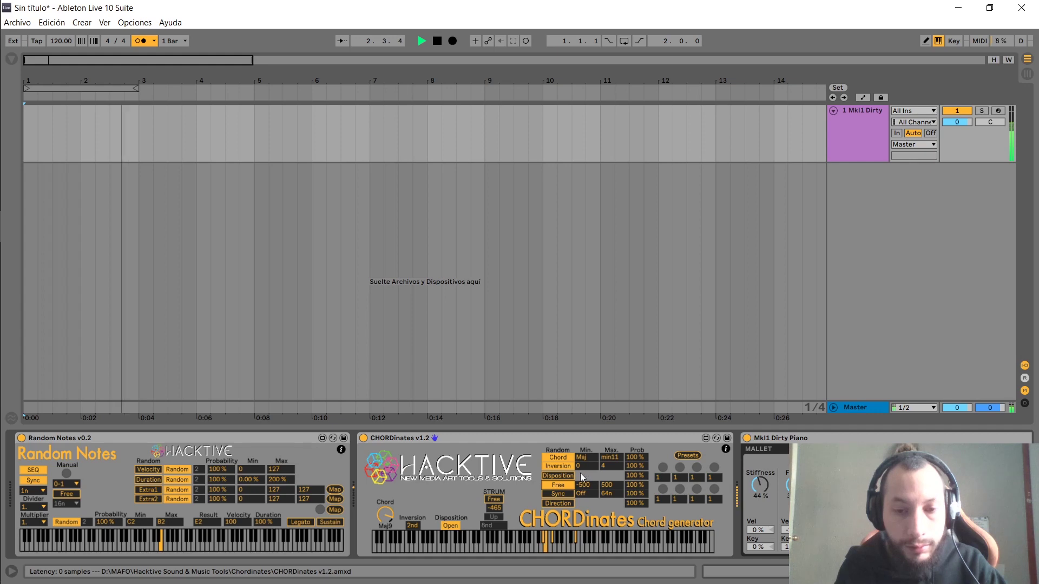
# - Set the free strum minimum to -229 and the chord and inversion probabilities to 100%
pyautogui.moveTo(589, 483)
pyautogui.mouseDown()
pyautogui.moveTo(606, 486)
pyautogui.moveTo(597, 489)
pyautogui.mouseUp()
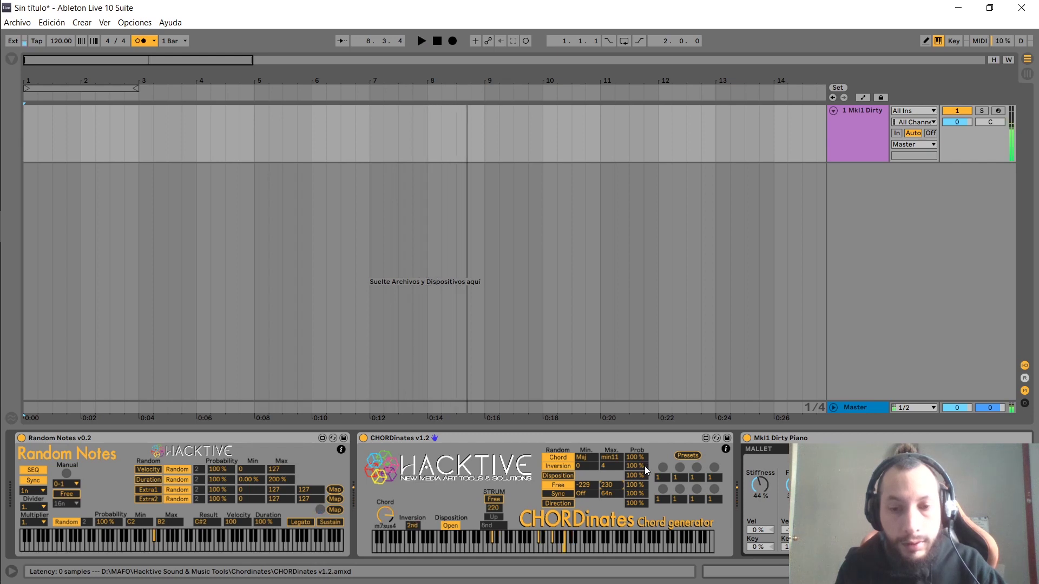
pyautogui.press('space')
pyautogui.moveTo(640, 458); pyautogui.dragTo(635, 486)
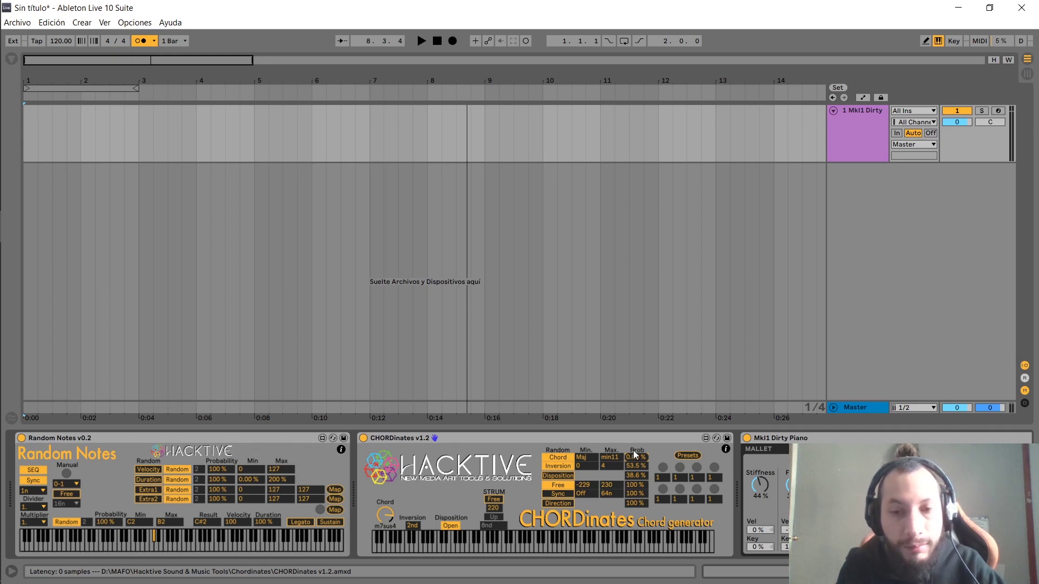
pyautogui.moveTo(635, 457); pyautogui.dragTo(636, 449)
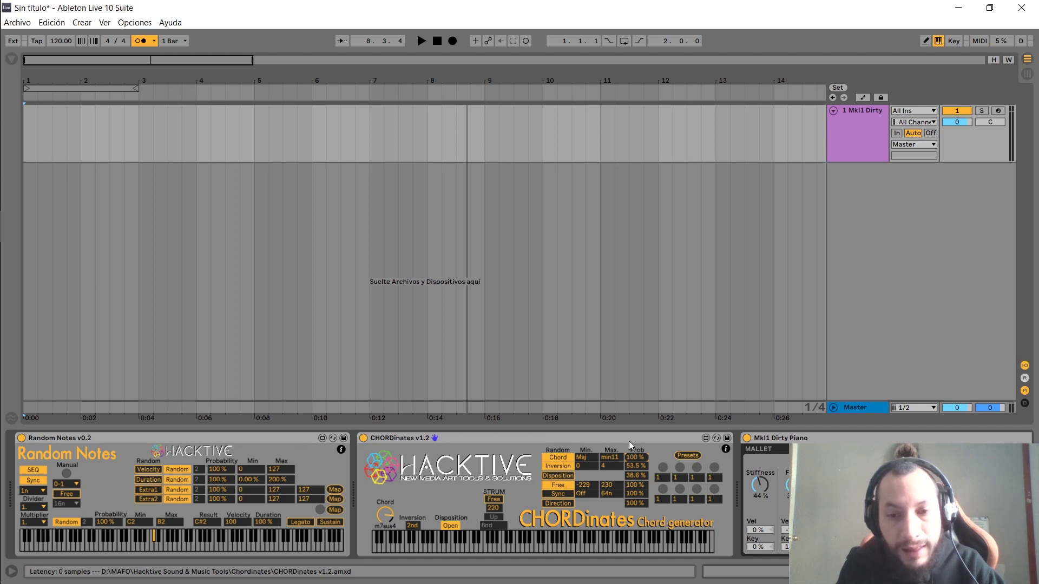
pyautogui.moveTo(636, 466); pyautogui.dragTo(636, 455)
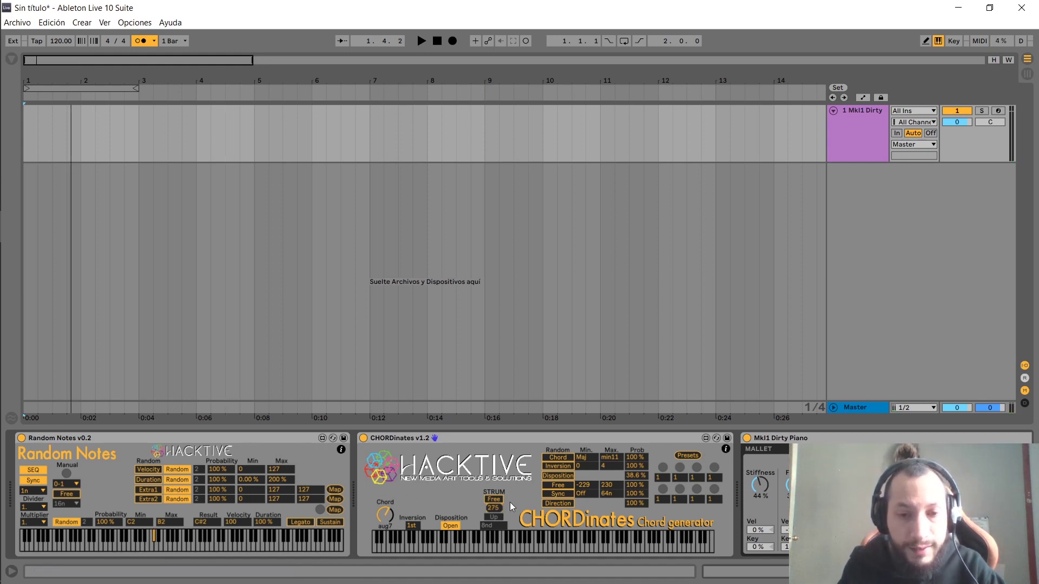
# - Save the current CHORDinates settings to preset slot 1
pyautogui.click(684, 456)
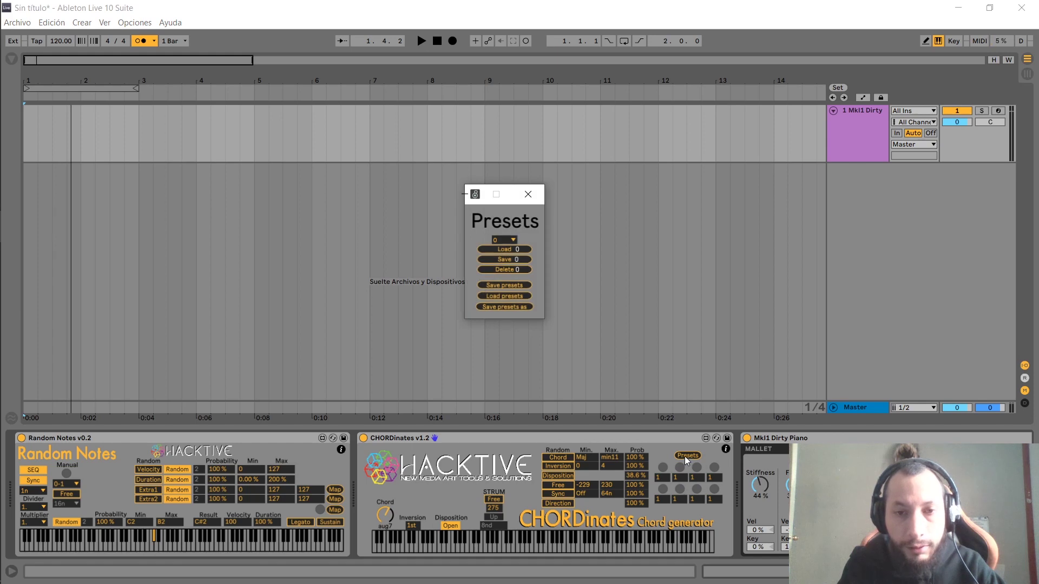
pyautogui.click(504, 250)
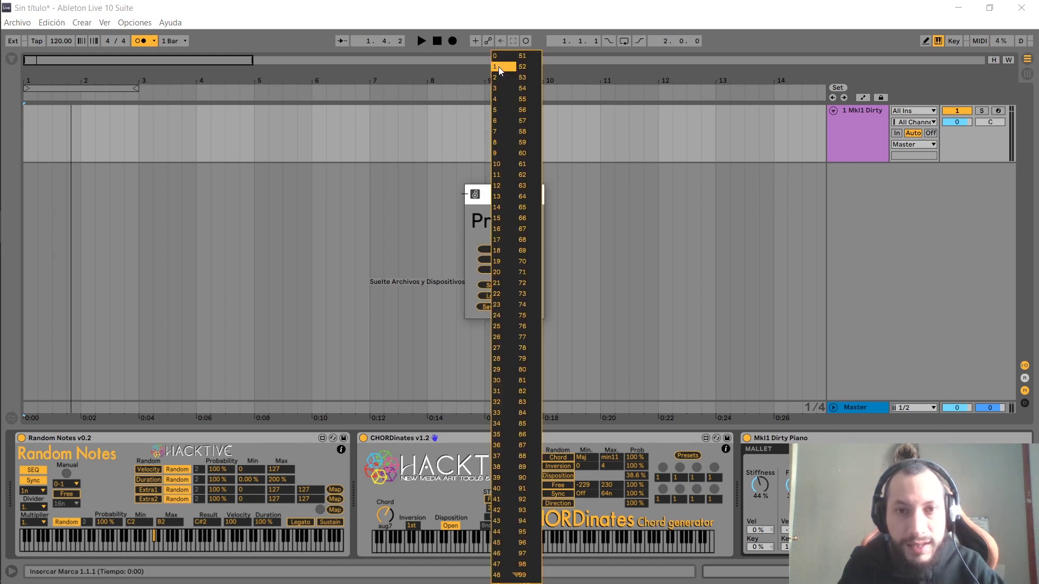
pyautogui.click(498, 66)
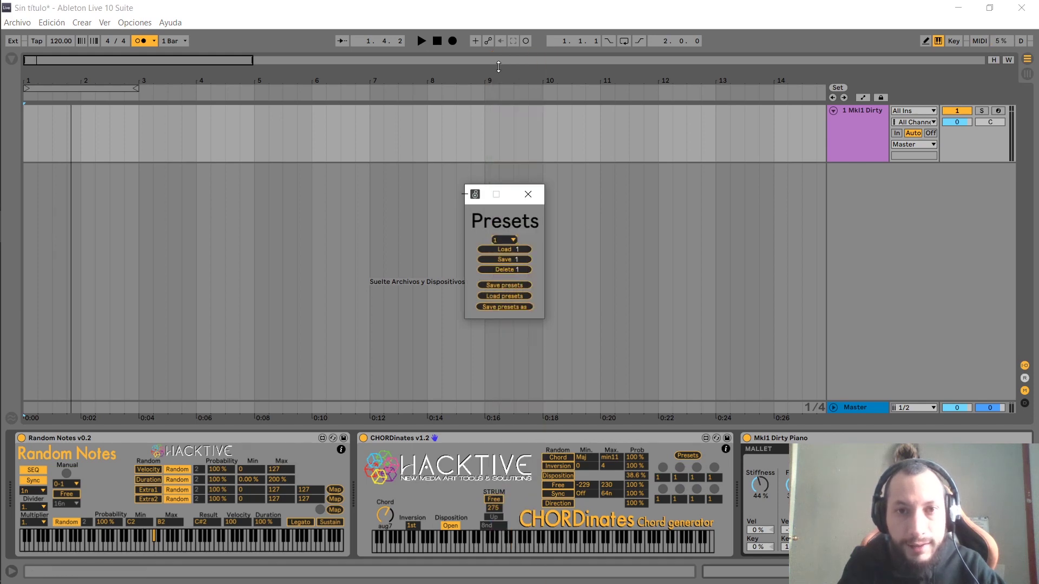
pyautogui.click(494, 260)
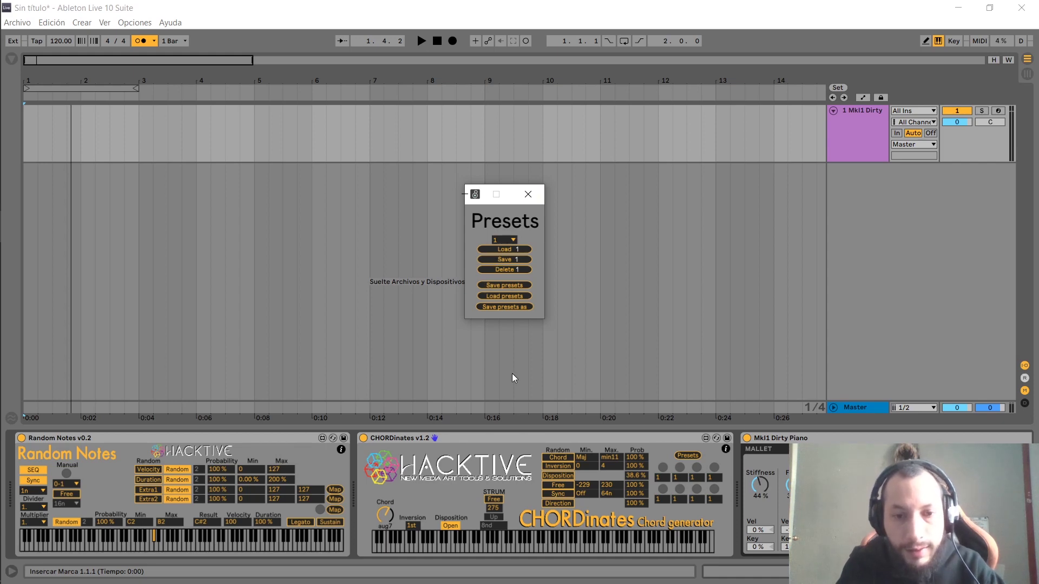
pyautogui.click(387, 515)
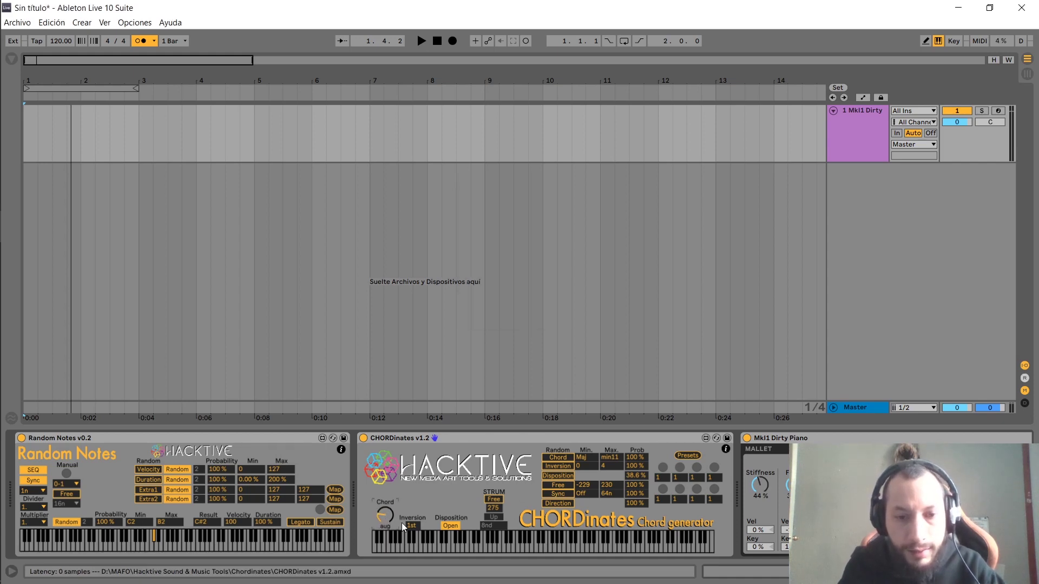
# - Set disposition to Close and strum to Sync, then save to preset slot 2
pyautogui.click(457, 527)
pyautogui.click(493, 499)
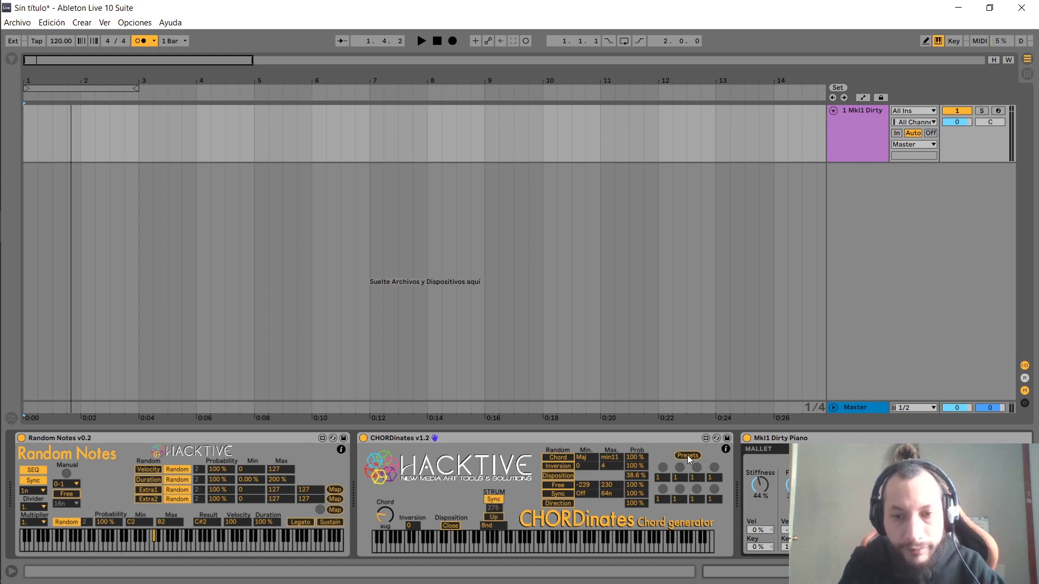
pyautogui.click(688, 455)
pyautogui.click(513, 240)
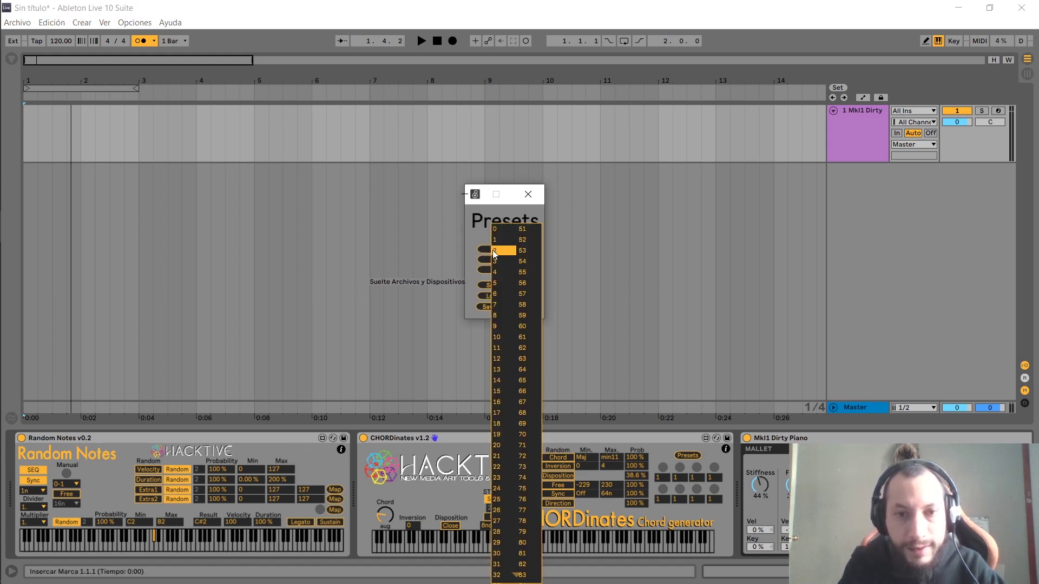
pyautogui.click(498, 252)
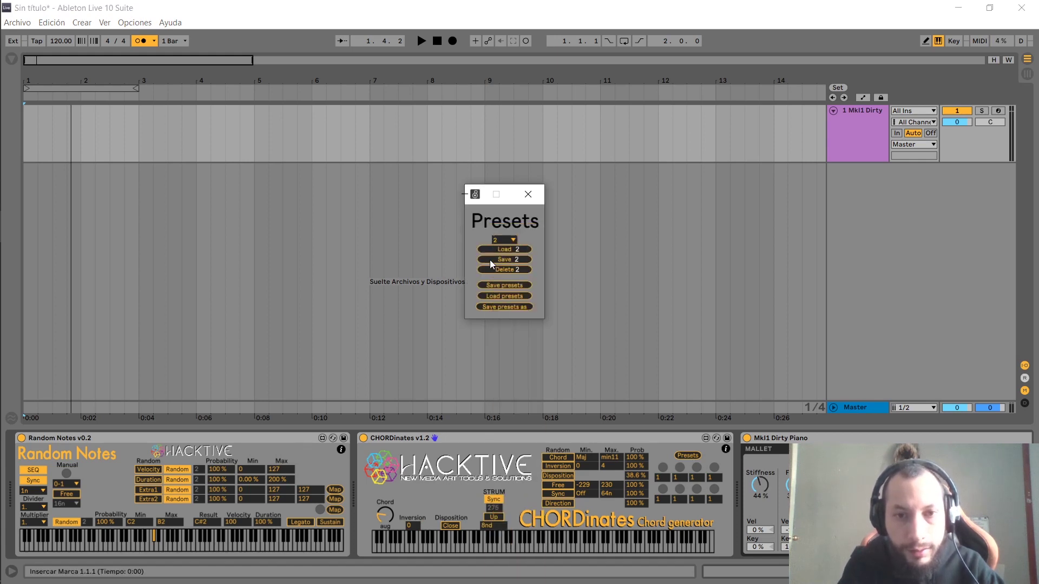
pyautogui.click(490, 260)
# - Load presets 1 and 2 to verify them, then close the preset manager
pyautogui.click(515, 238)
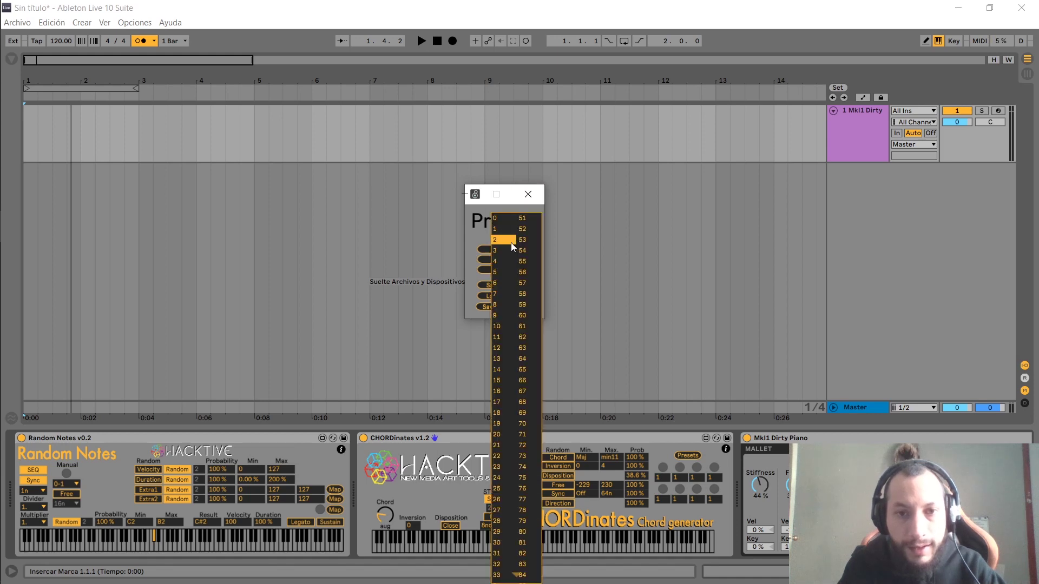
pyautogui.click(503, 234)
pyautogui.click(495, 249)
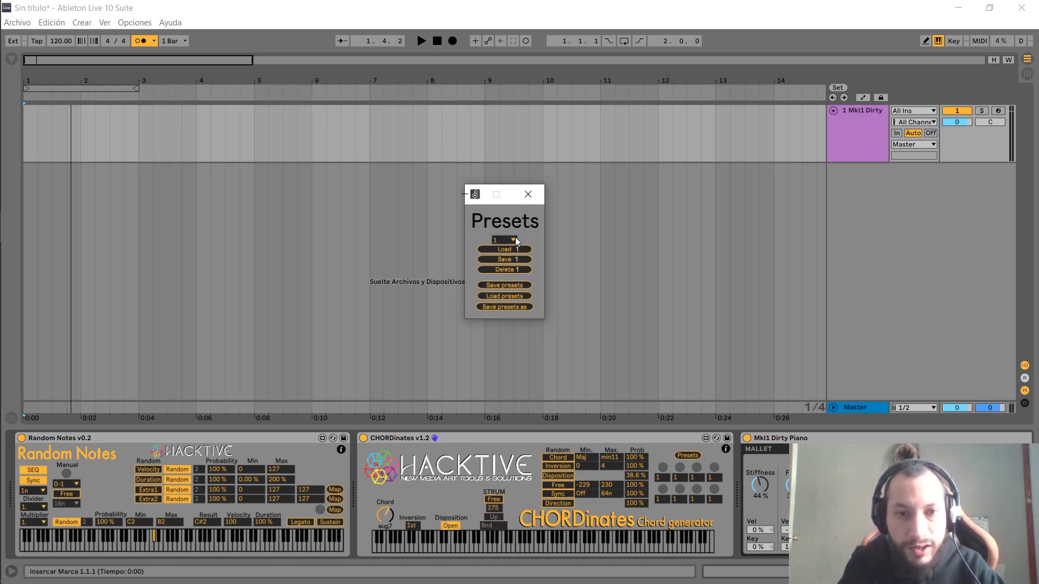
pyautogui.click(516, 238)
pyautogui.click(500, 250)
pyautogui.click(490, 250)
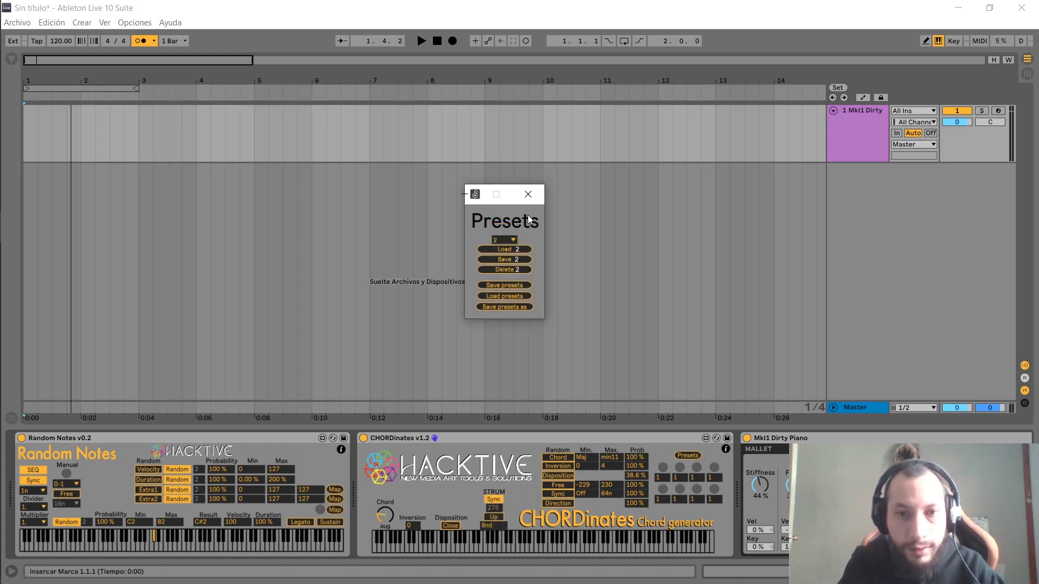
pyautogui.click(528, 195)
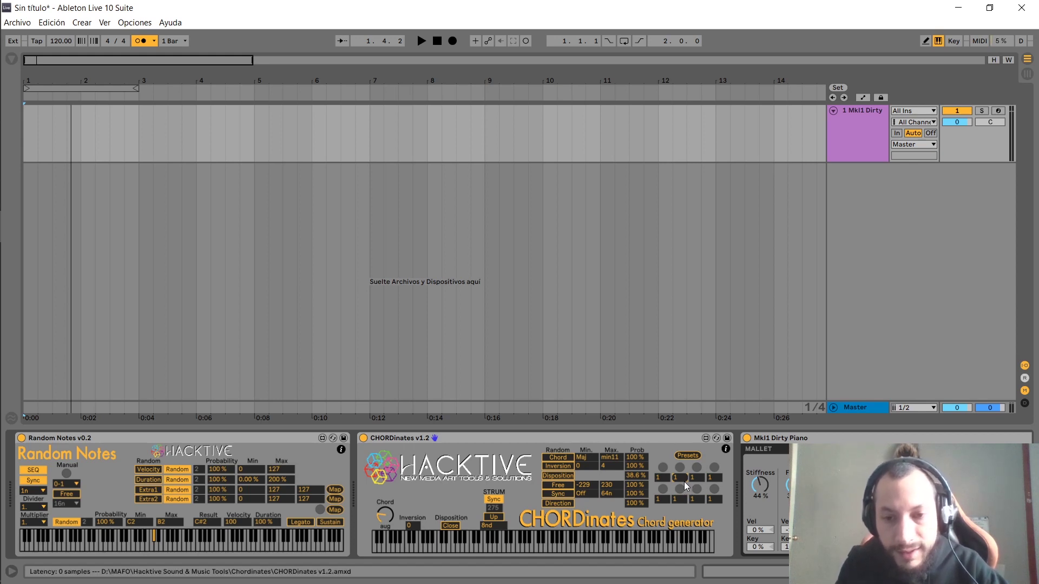
# - Set CHORDinates' second recall pad to preset 2, then recall presets 1 and 2 once each
pyautogui.moveTo(681, 480); pyautogui.dragTo(680, 449)
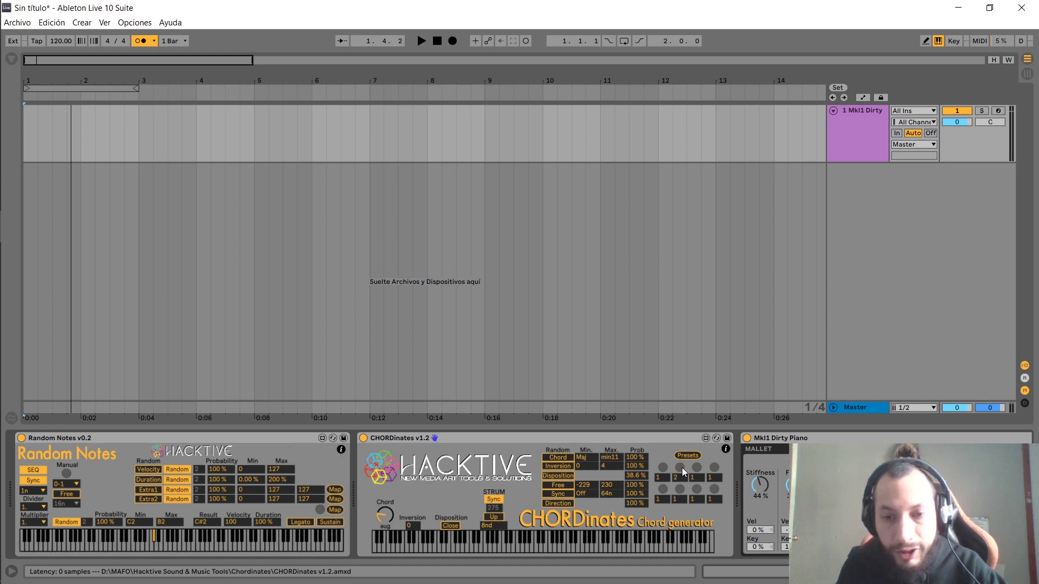
pyautogui.moveTo(680, 477); pyautogui.dragTo(680, 485)
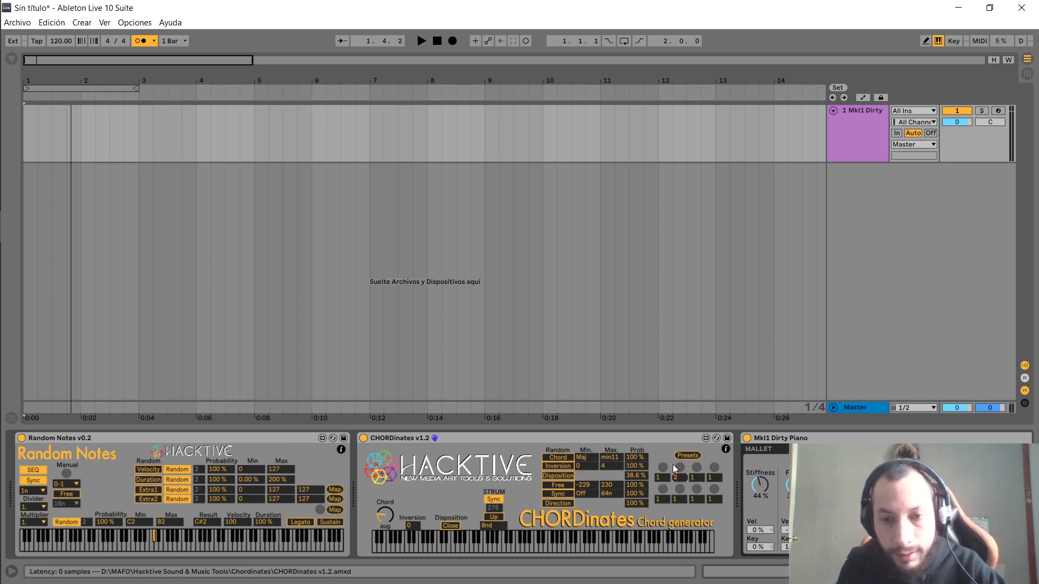
pyautogui.click(664, 468)
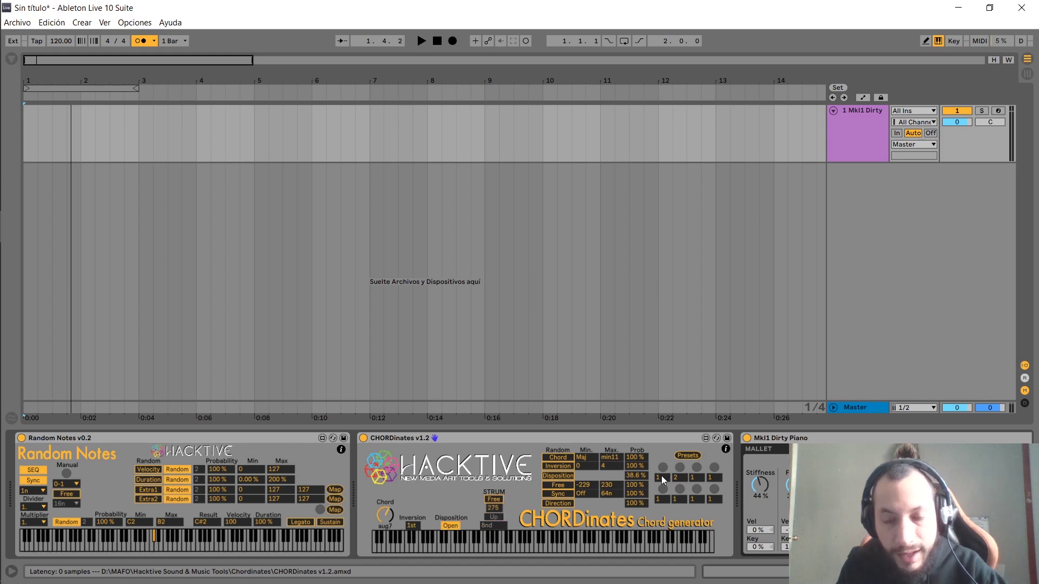
pyautogui.click(680, 468)
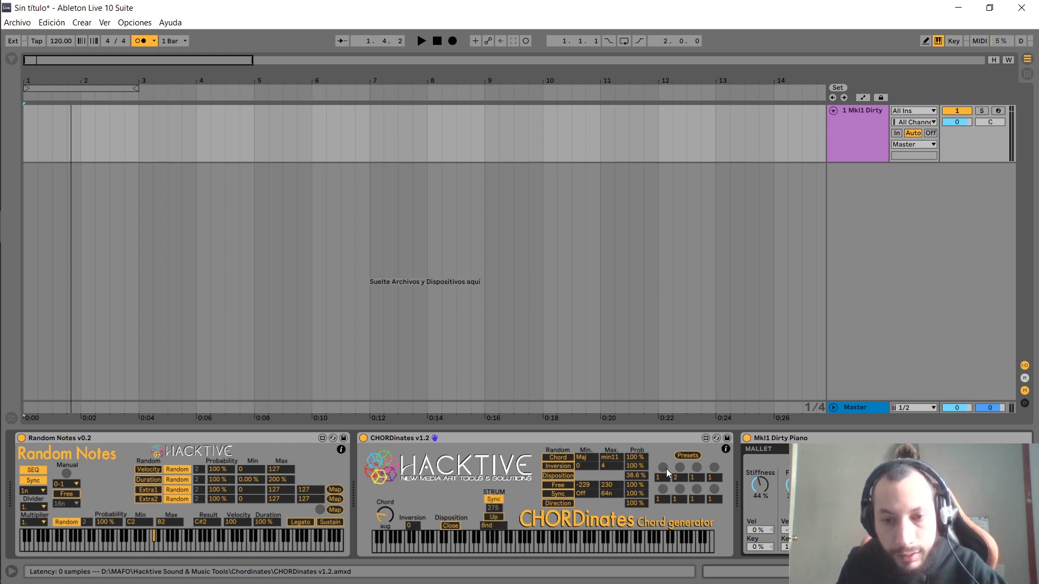
# - Alternate between presets 1 and 2 repeatedly, ending on preset 2's aug, Close, synced 8nd strum
pyautogui.click(667, 469)
pyautogui.click(679, 468)
pyautogui.click(663, 467)
pyautogui.click(680, 467)
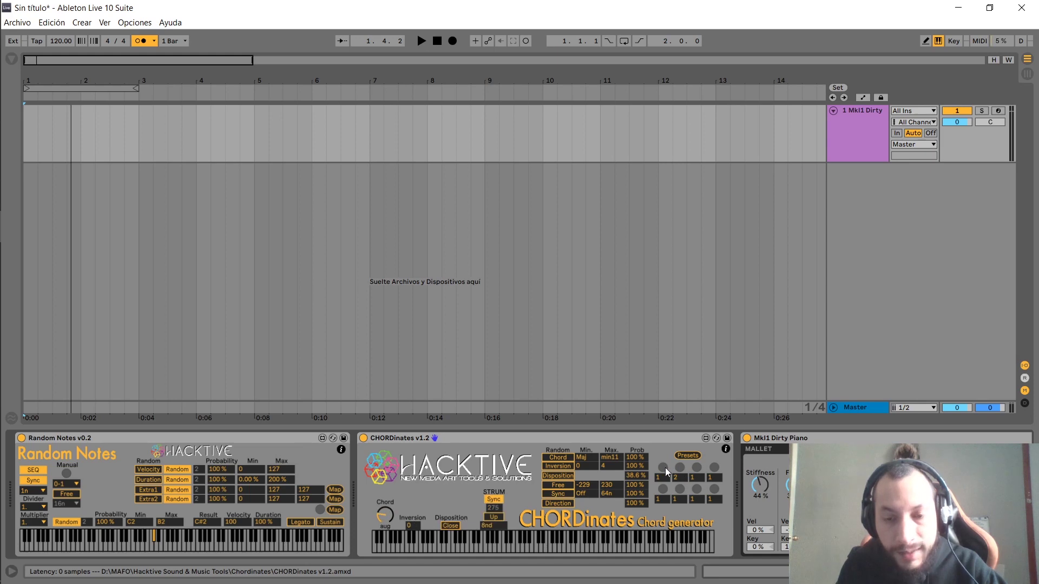
pyautogui.click(661, 468)
pyautogui.click(680, 467)
pyautogui.click(662, 469)
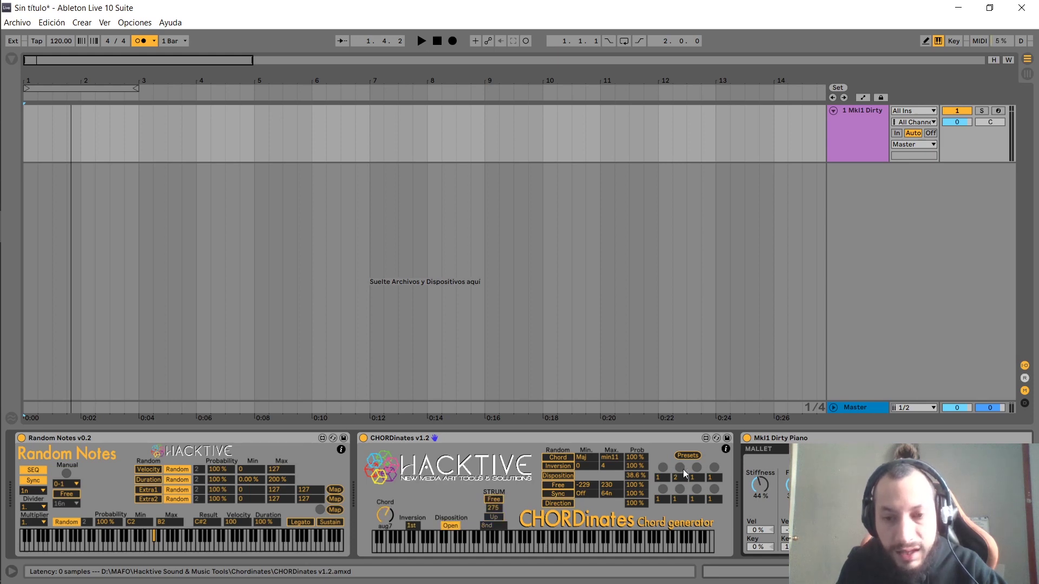
pyautogui.click(683, 469)
pyautogui.click(662, 466)
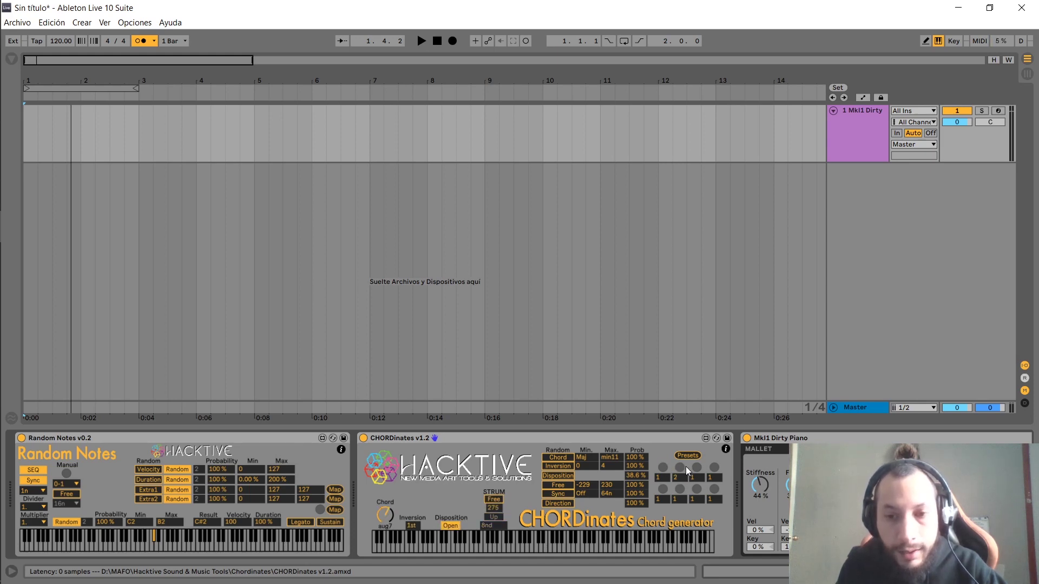
pyautogui.click(680, 467)
pyautogui.click(663, 468)
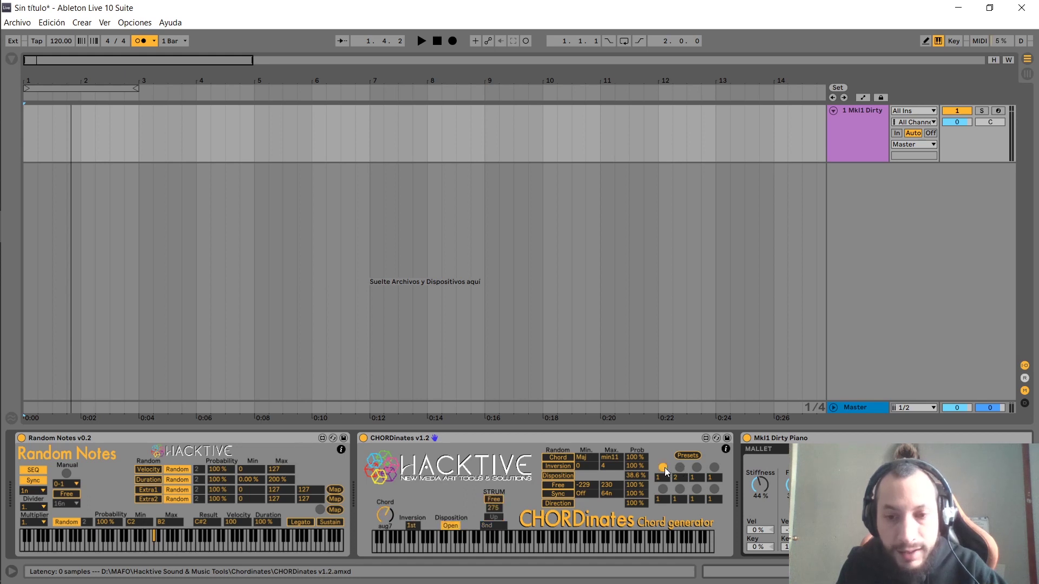
pyautogui.click(681, 468)
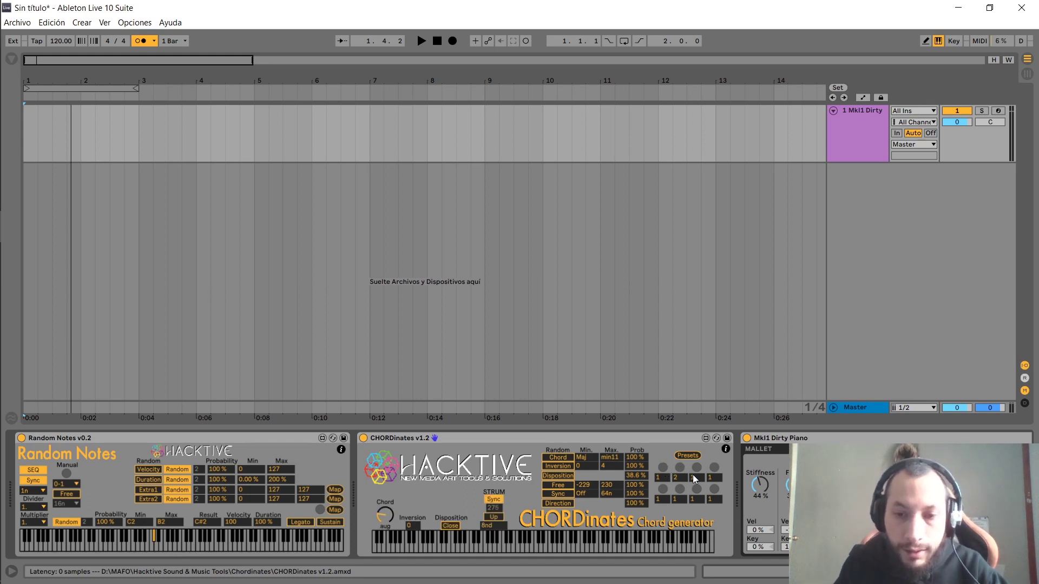